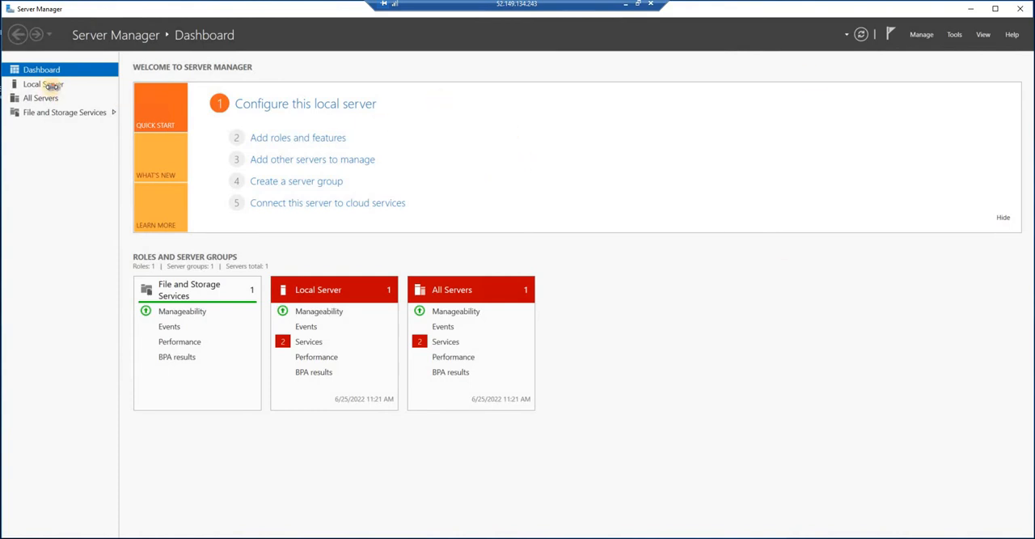
- Open the Internet Protocol Version 4 properties of the local server's Ethernet adapter
left_click(51, 87)
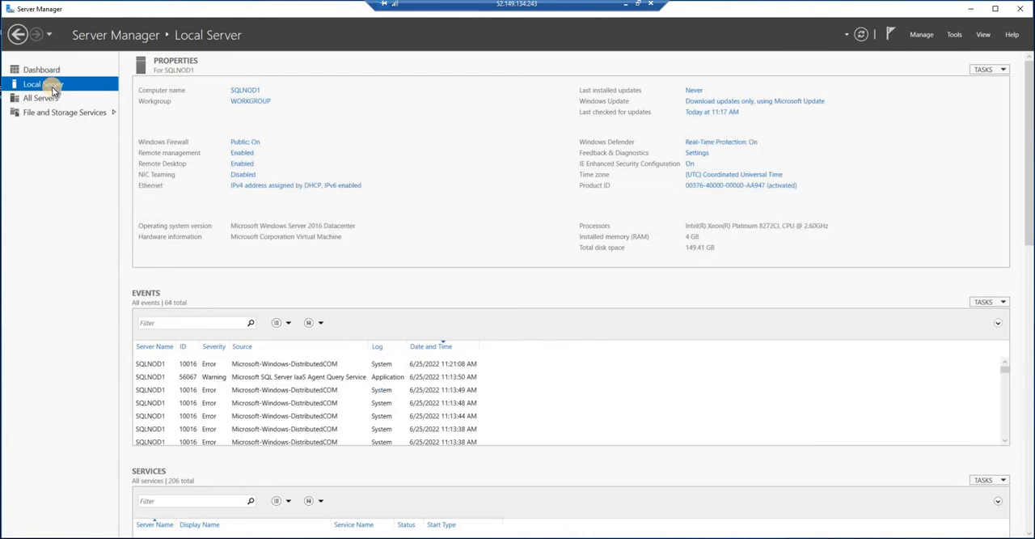
left_click(268, 187)
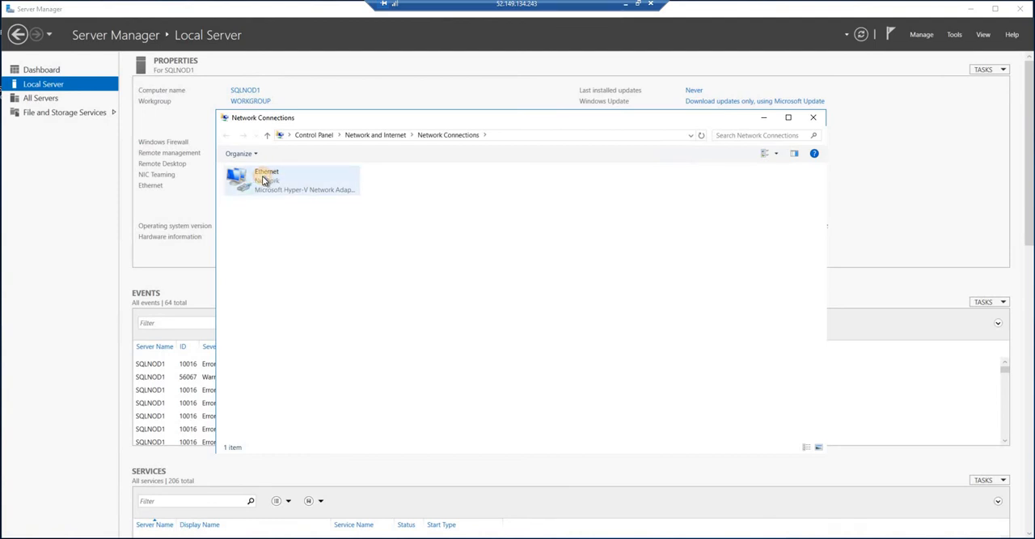
double_click(263, 179)
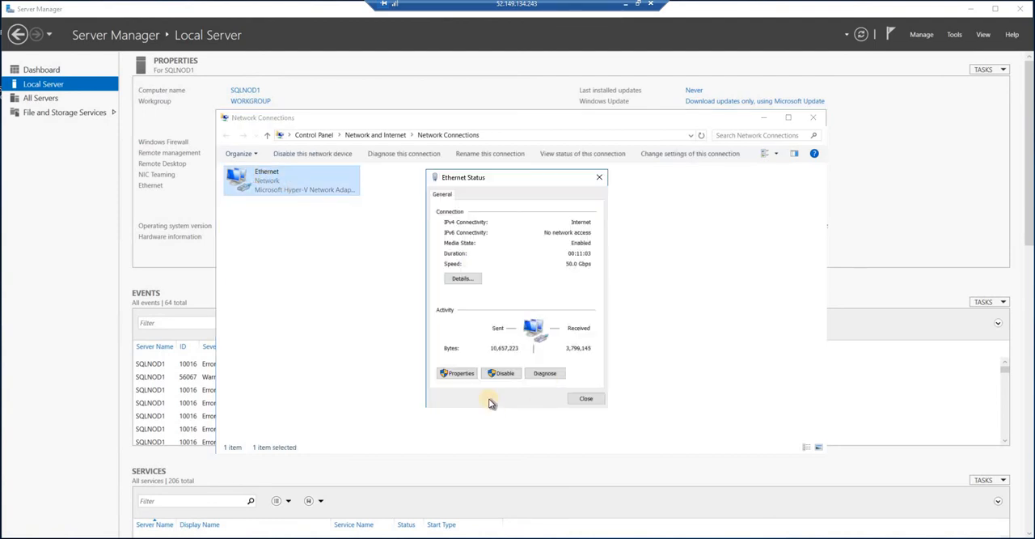
left_click(457, 373)
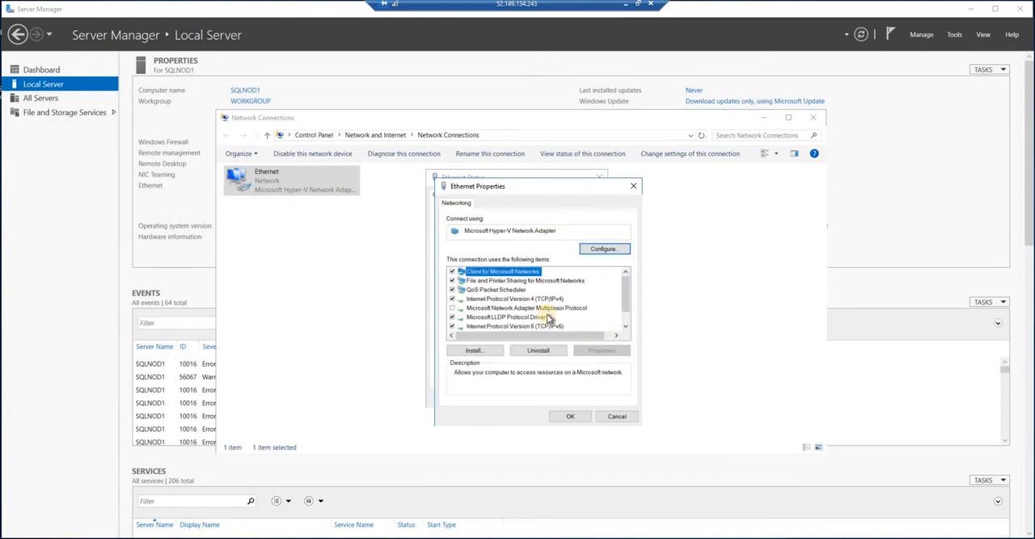
left_click(559, 299)
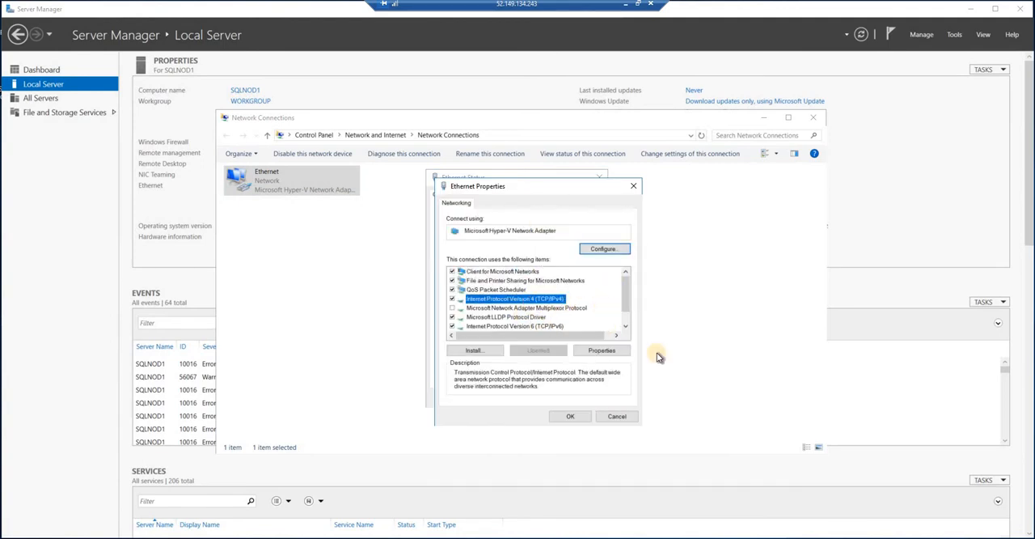
left_click(602, 350)
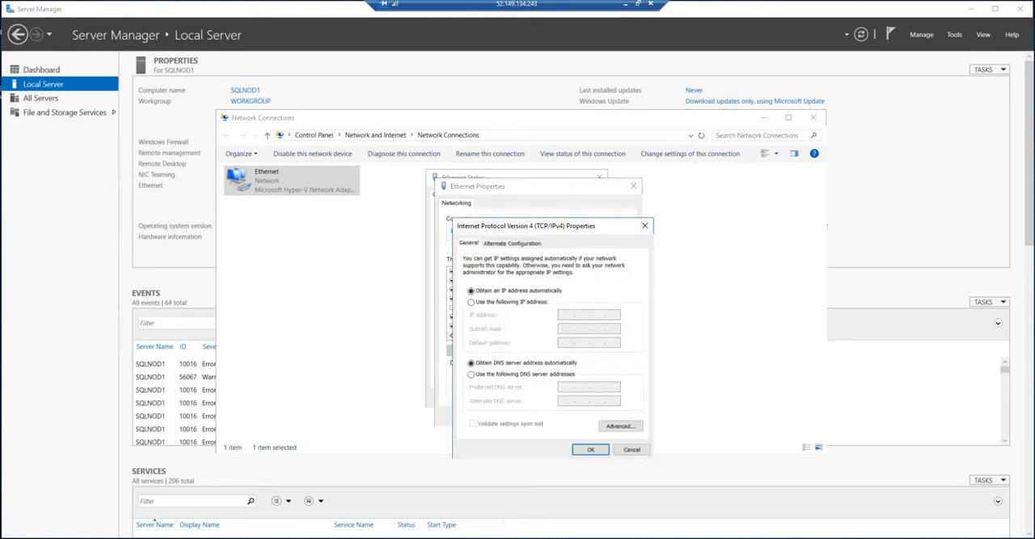
- Set the adapter's preferred DNS server to 10.0.0.17 and close the Ethernet properties
left_click(497, 376)
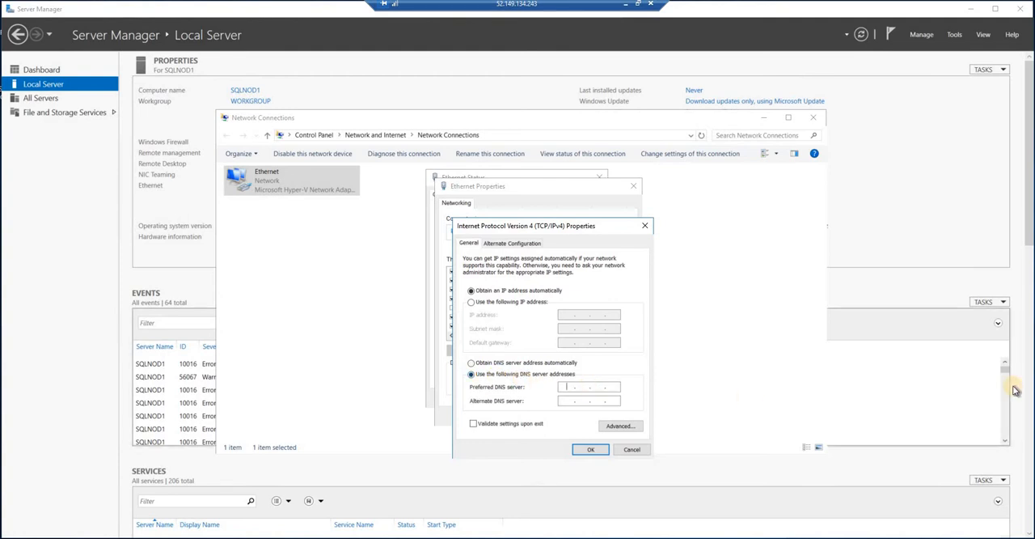
type("10.")
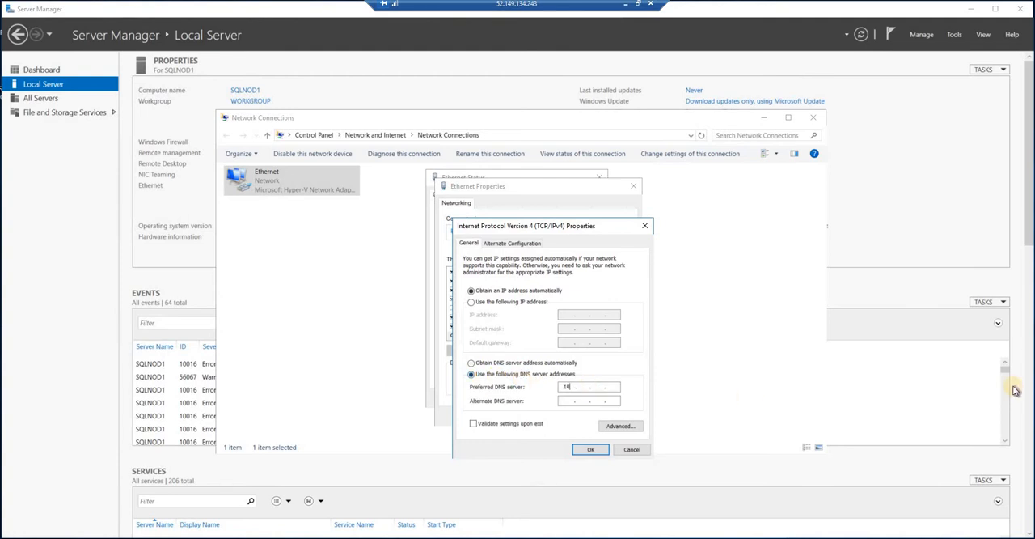
type("0.0.17")
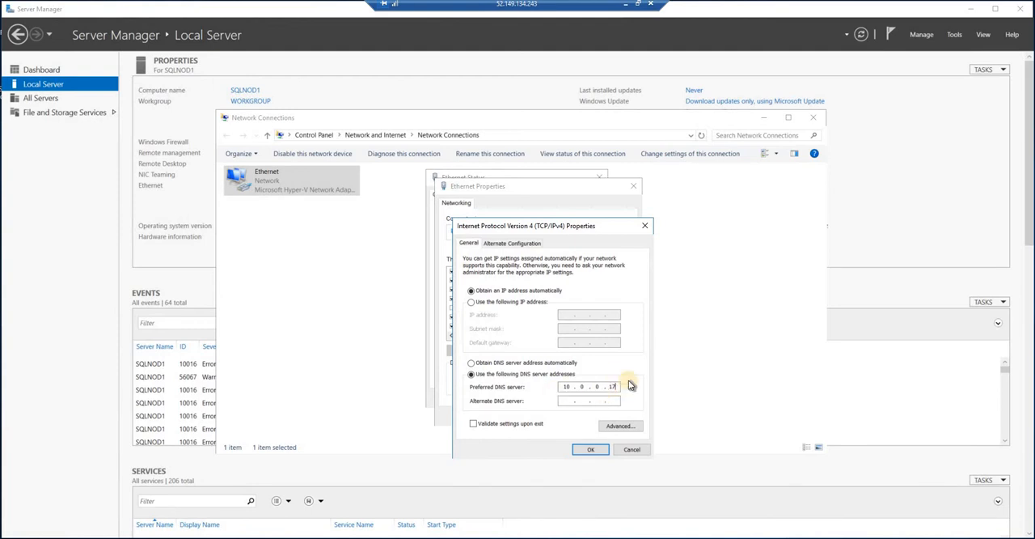
left_click(594, 451)
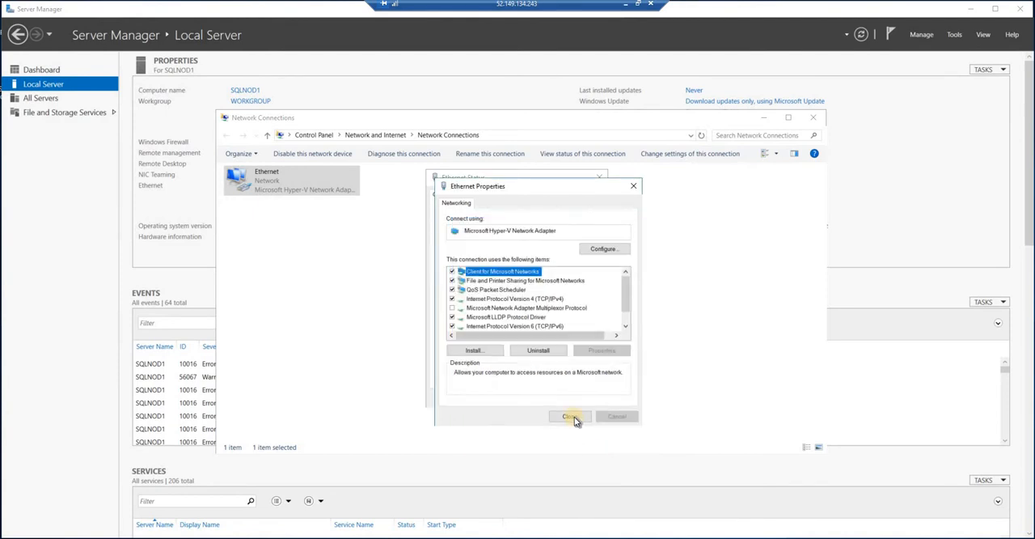
left_click(572, 417)
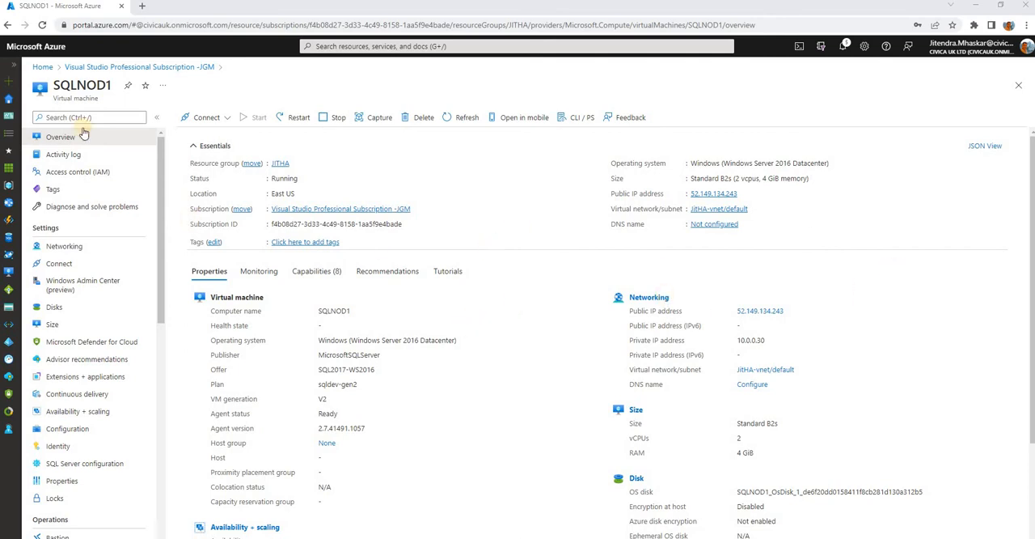
- Switch to the Azure portal and restart the SQLNOD1 virtual machine from the subscription's resources
left_click(137, 68)
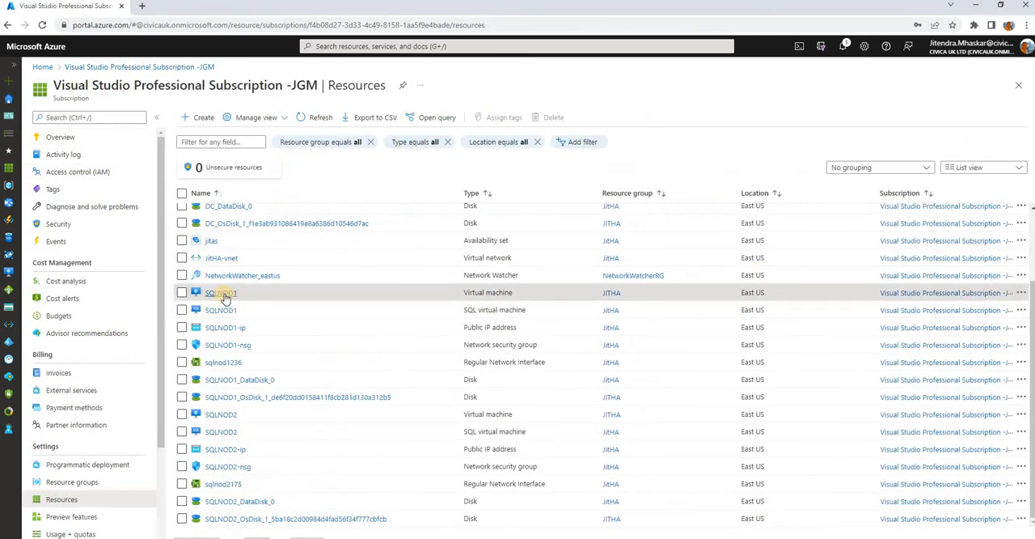
left_click(224, 295)
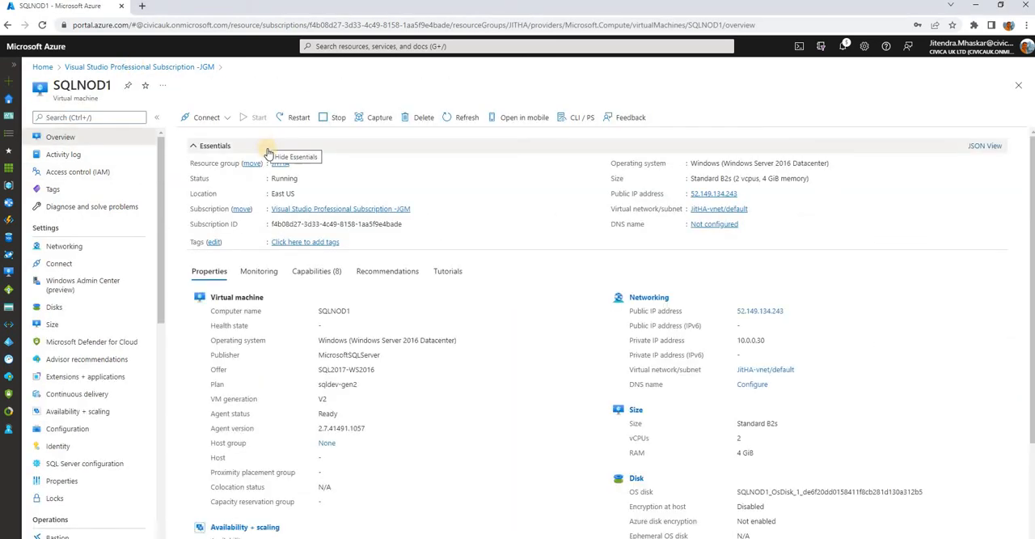
left_click(297, 119)
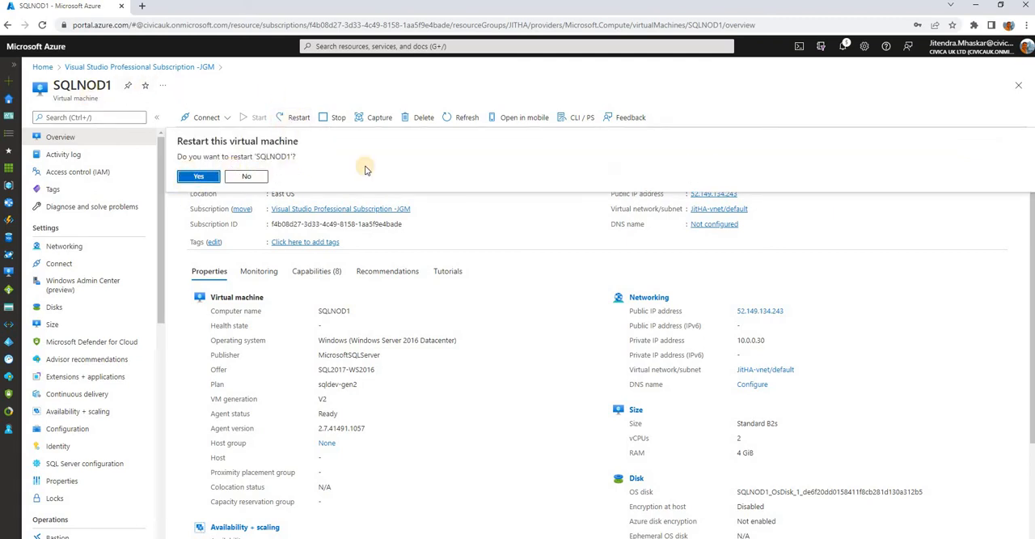
left_click(199, 176)
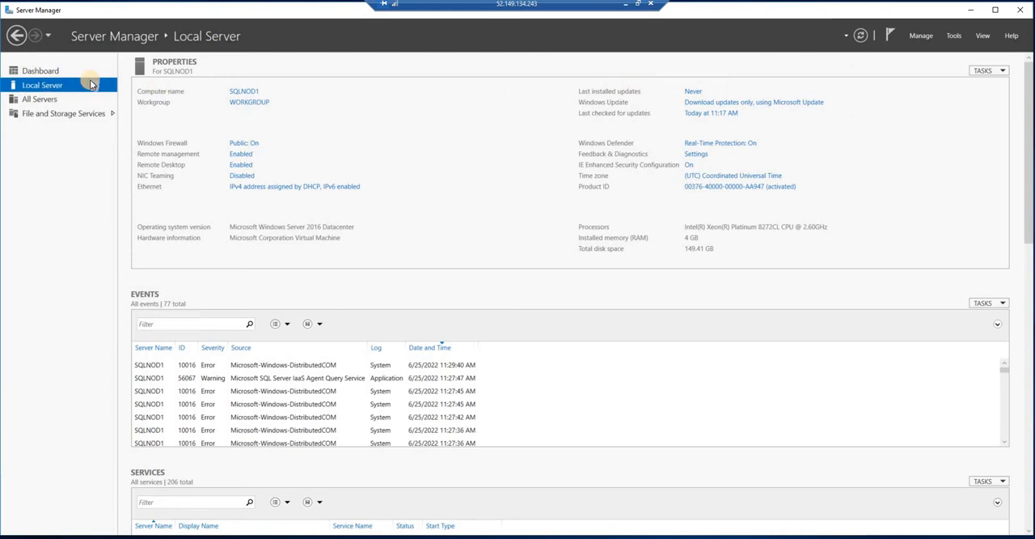
- Try to change SQLNOD1's membership from its workgroup to the domain WINDOWDC.COM
left_click(259, 104)
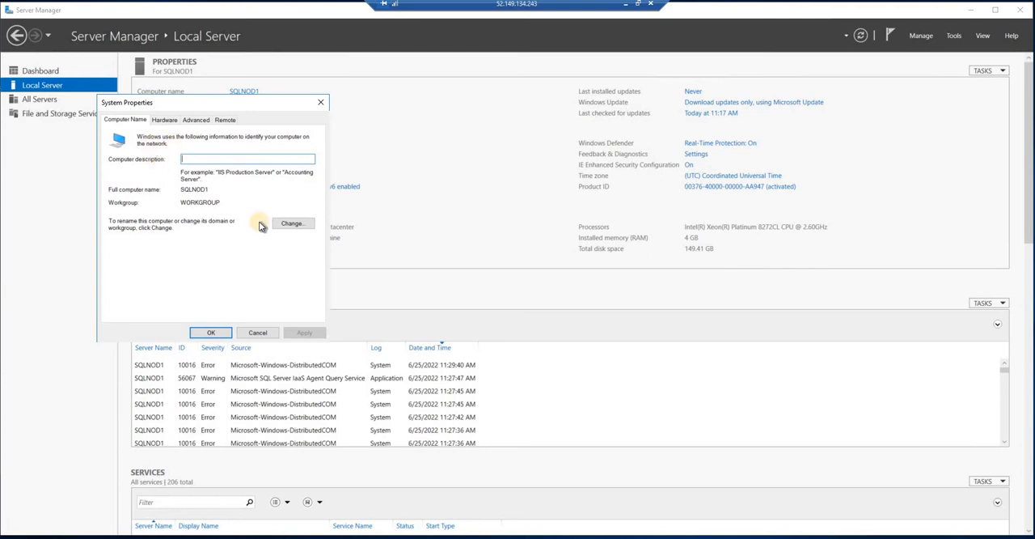
left_click(293, 224)
left_click(292, 224)
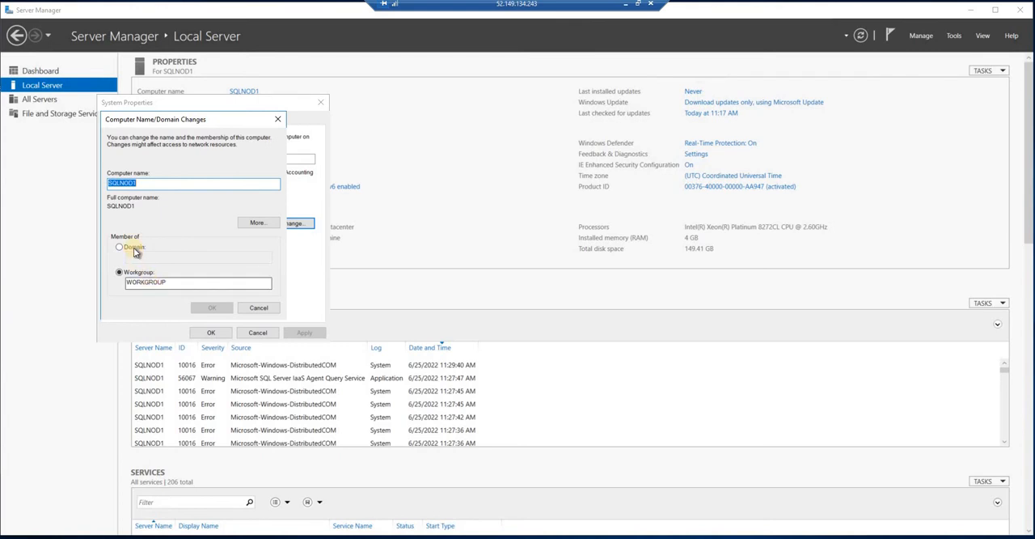
left_click(156, 250)
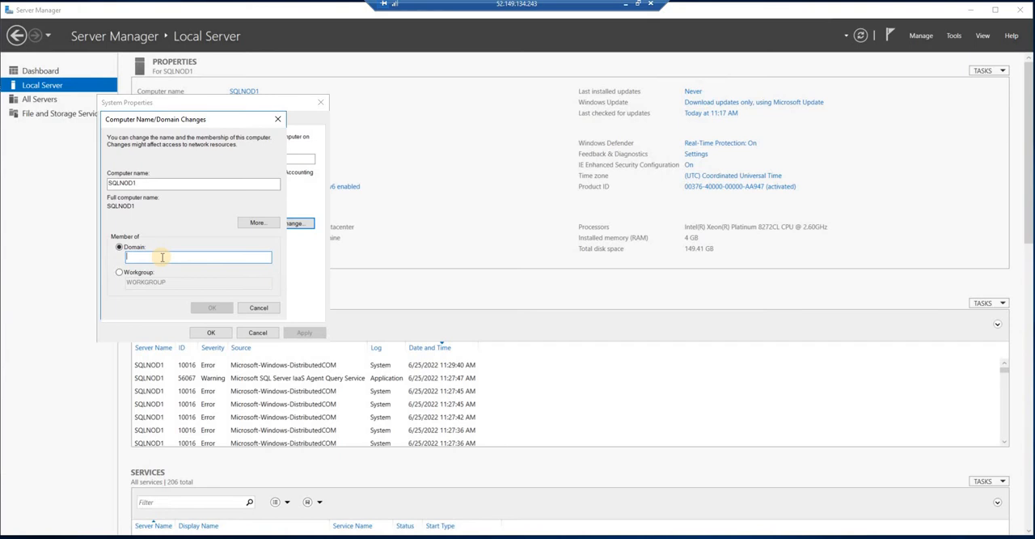
type("WINDOW")
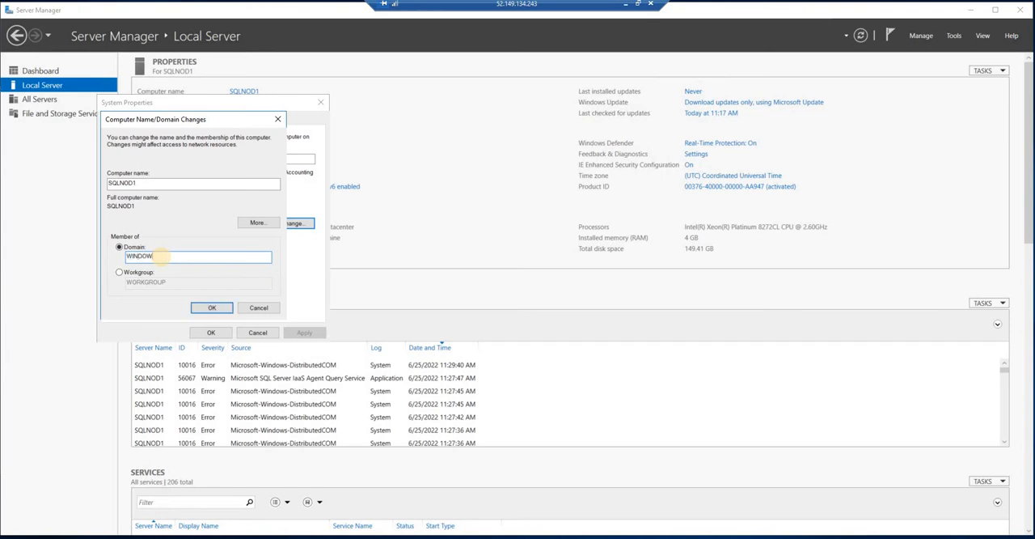
type("DC.COM")
left_click(213, 308)
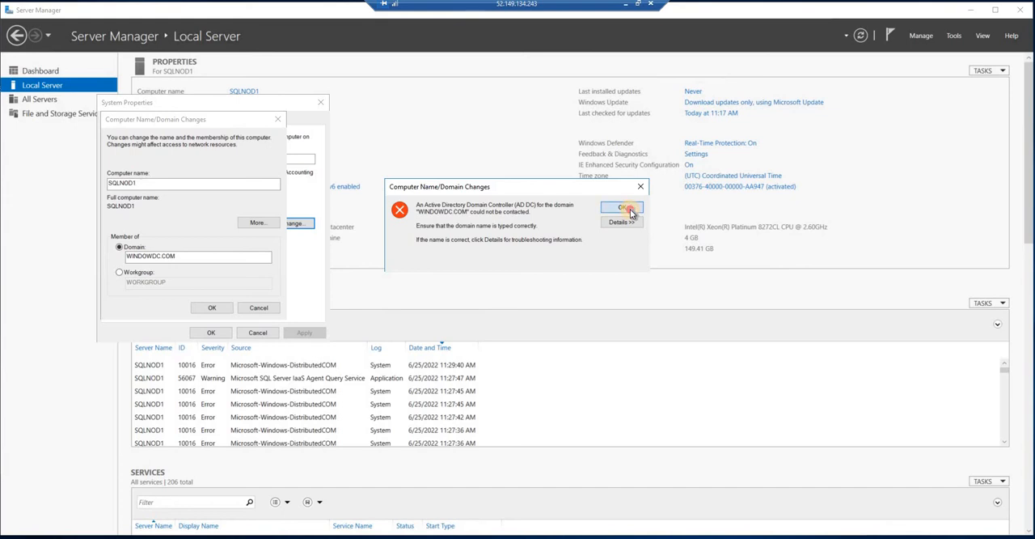
key("Return")
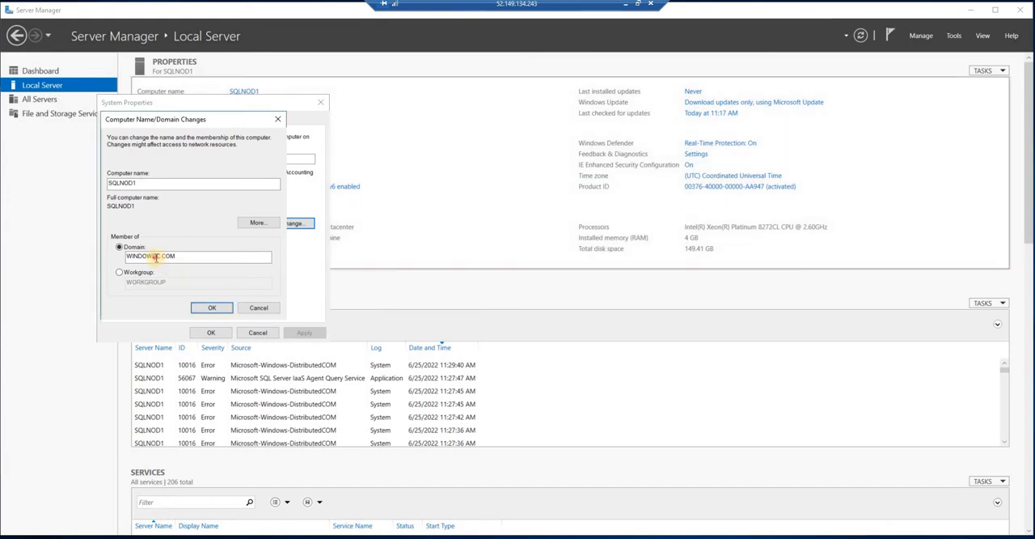
- Correct the domain name to WINDOWSDC.COM and submit the membership change
left_click(156, 257)
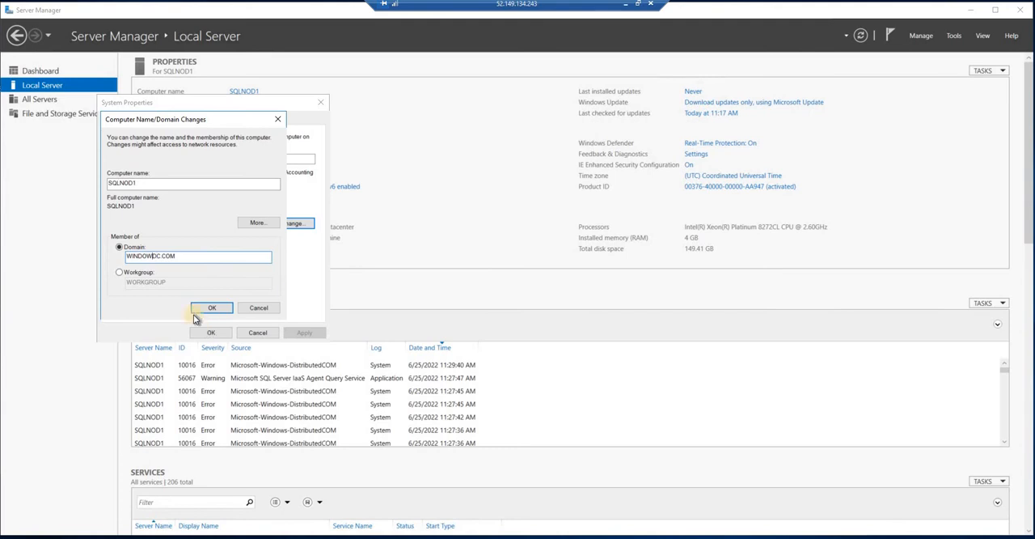
type("S")
left_click(216, 308)
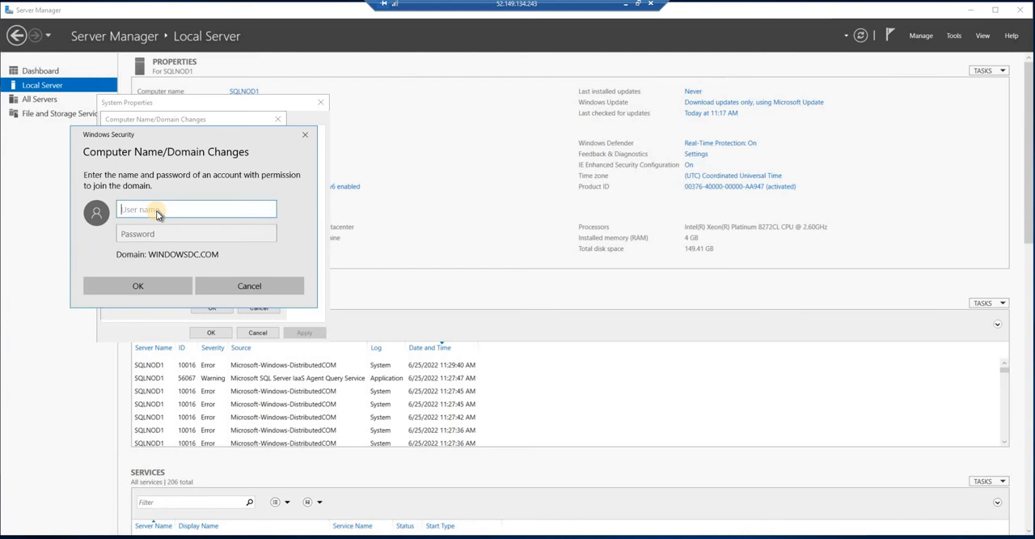
- Authorize the domain join with the user name adadmin and the account password, and acknowledge the welcome and restart notices
type("adadmin")
key("Tab")
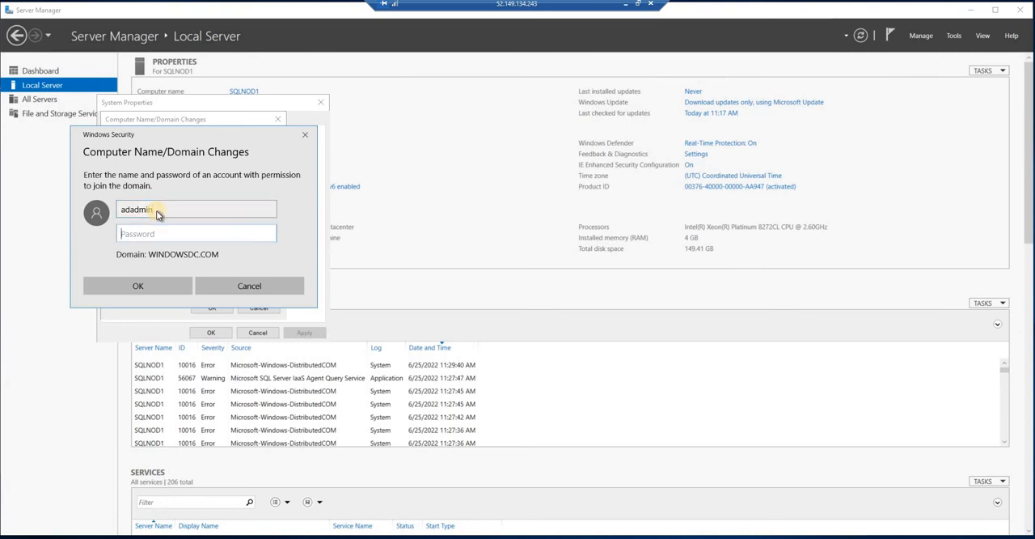
type("**********")
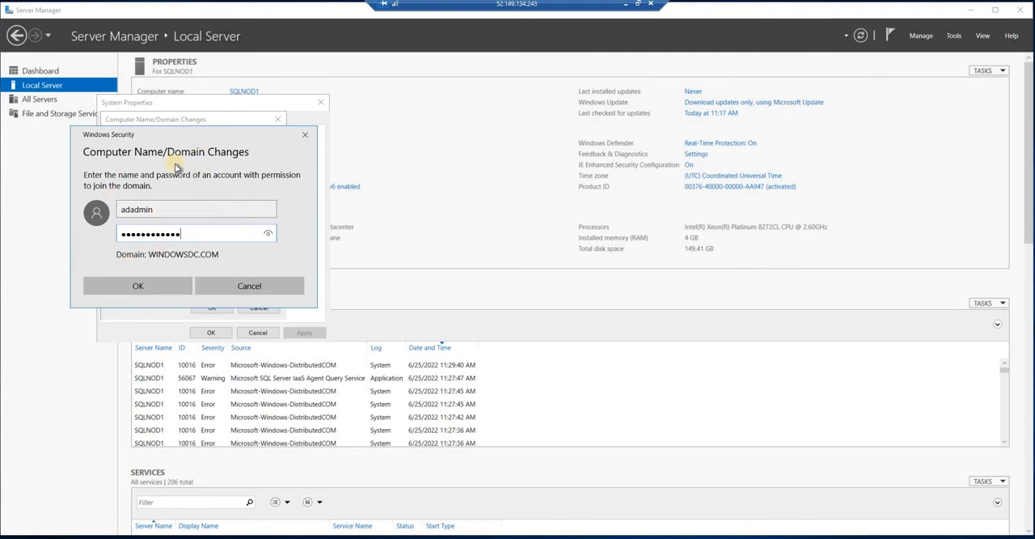
left_click(136, 288)
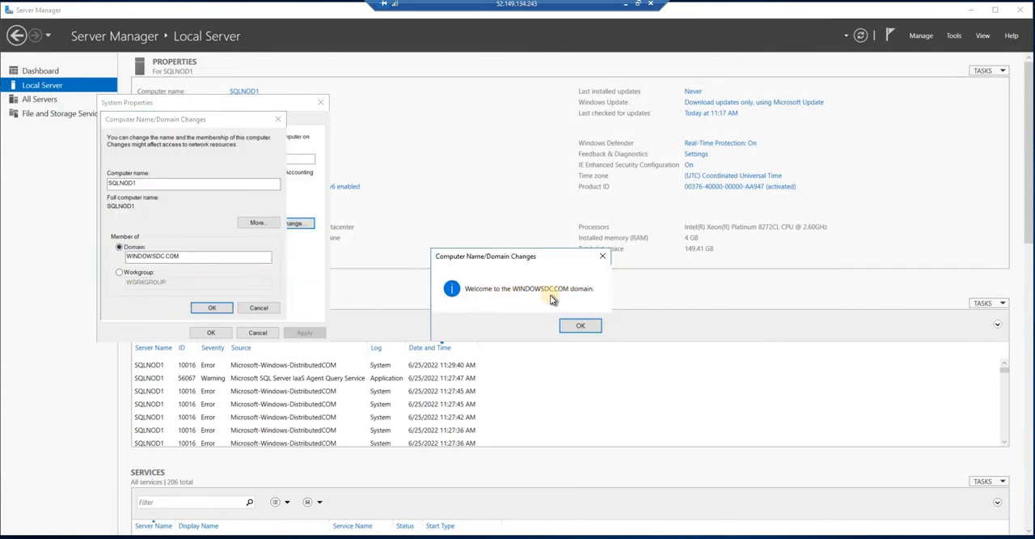
left_click(581, 327)
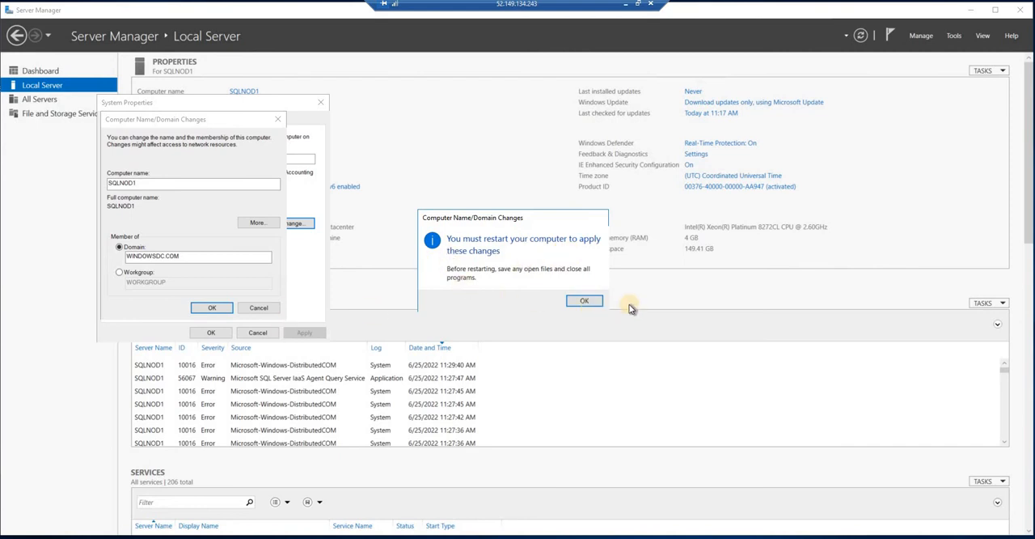
left_click(586, 304)
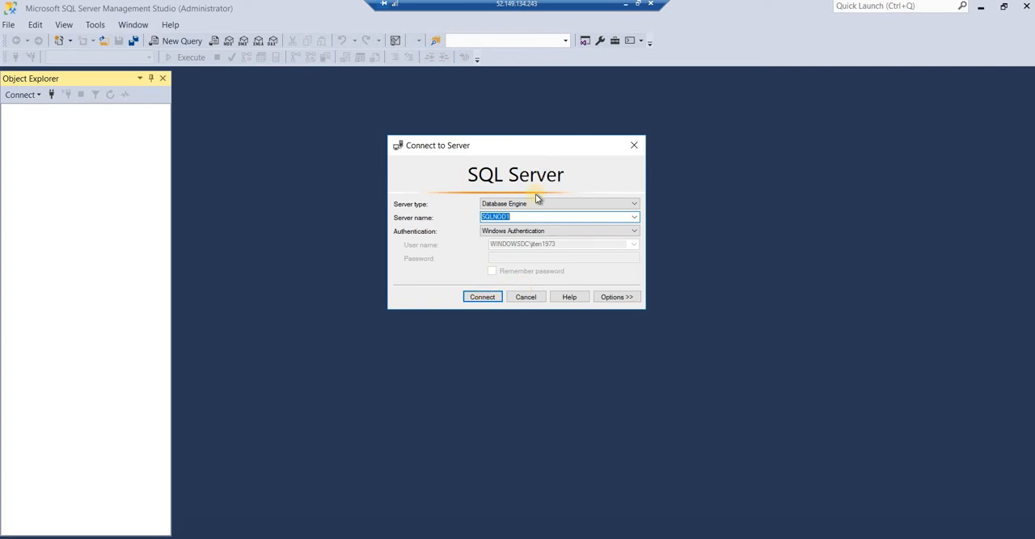
- In SQL Server Management Studio, try to connect to the SQLNOD1 database engine with Windows Authentication
left_click(517, 298)
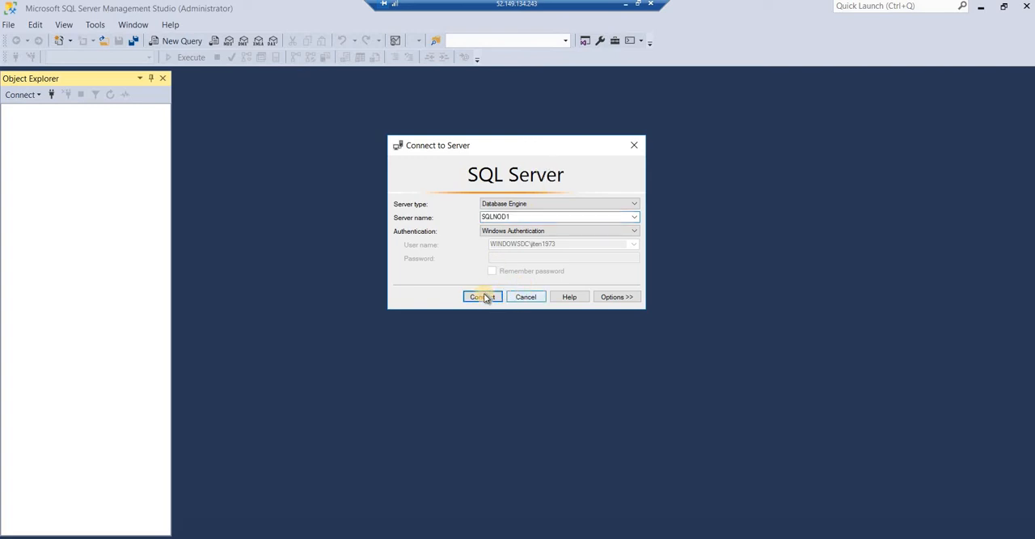
left_click(486, 300)
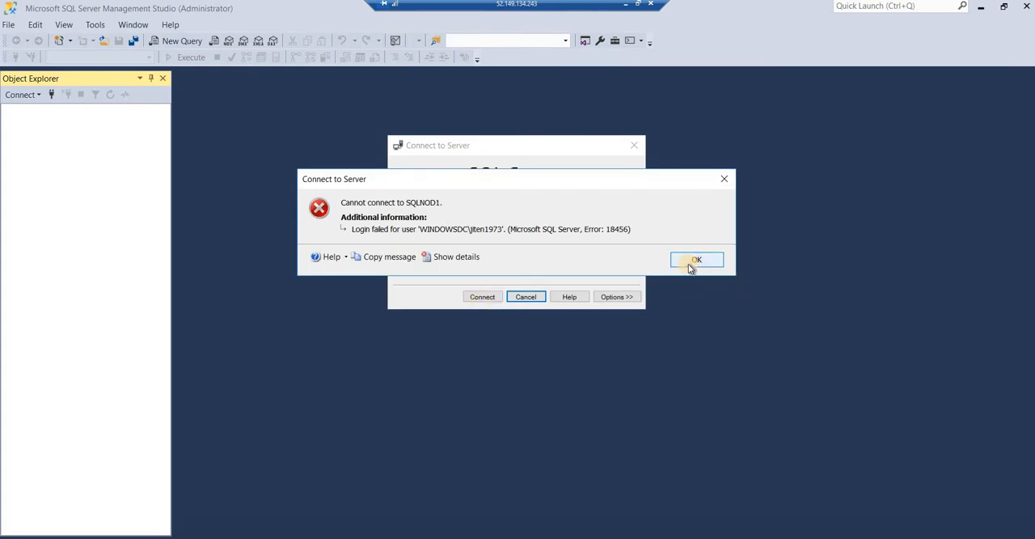
left_click(694, 262)
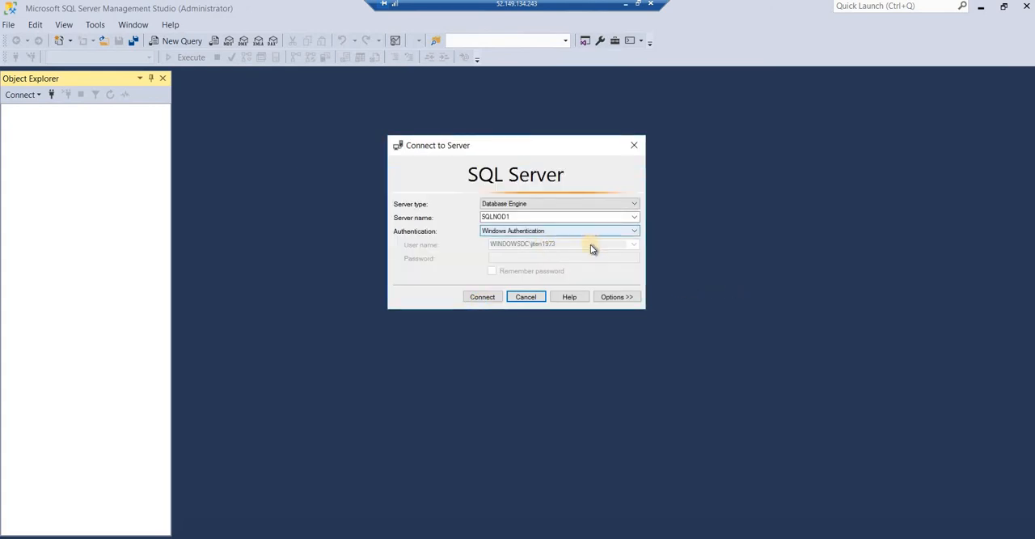
left_click(573, 221)
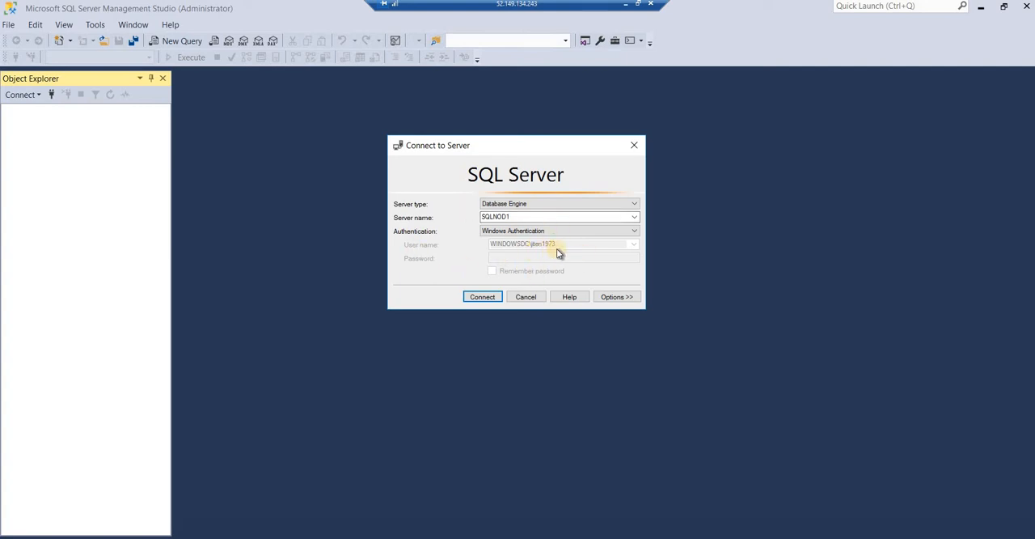
left_click(483, 297)
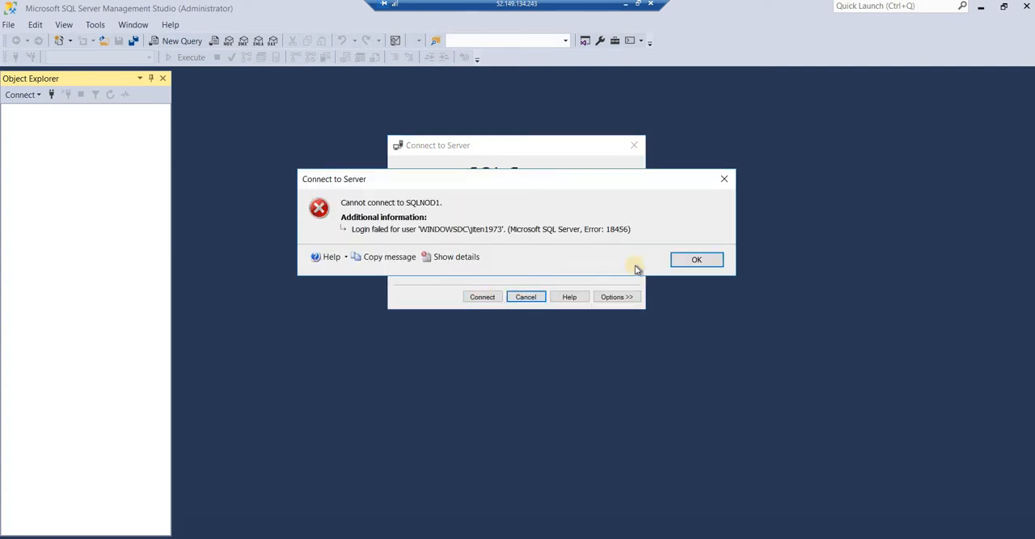
left_click(684, 259)
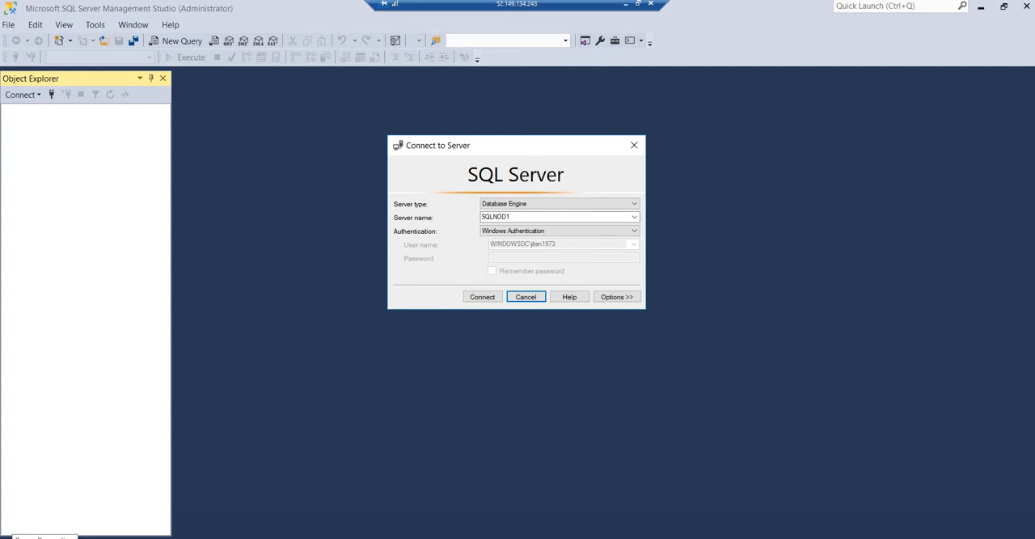
left_click(199, 366)
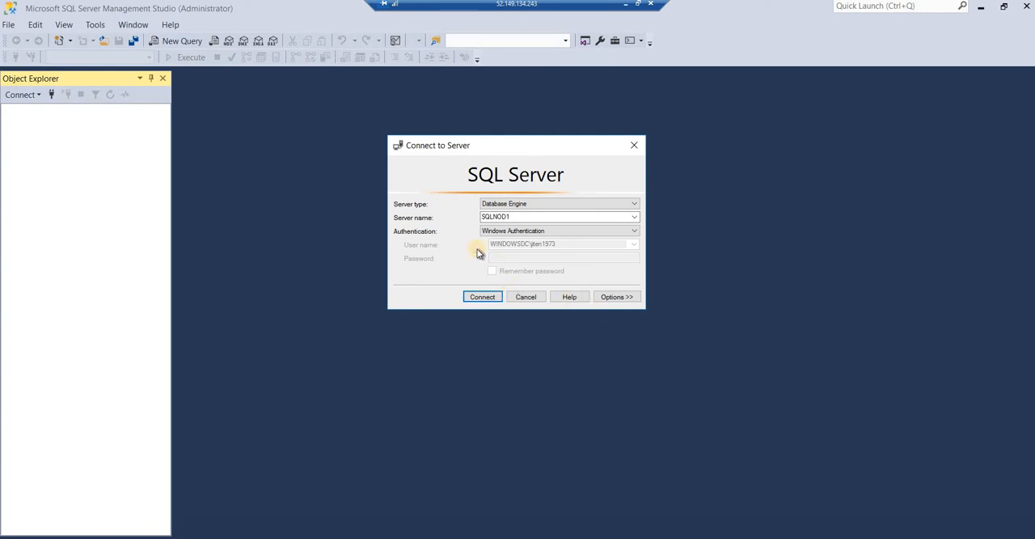
- Connect to the SQLNOD1 database engine with SQL Server Authentication, using the prefilled login and entering its password
left_click(522, 229)
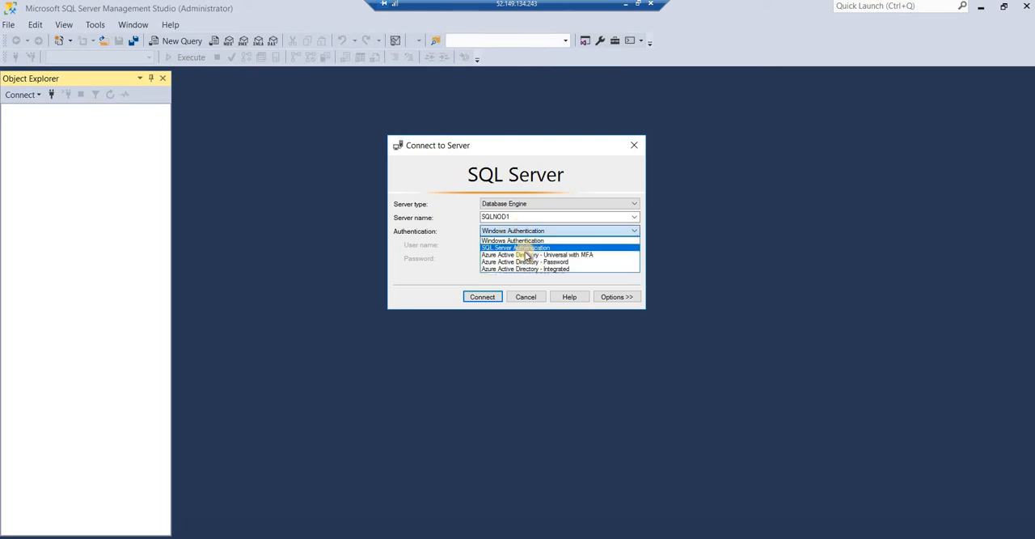
left_click(522, 247)
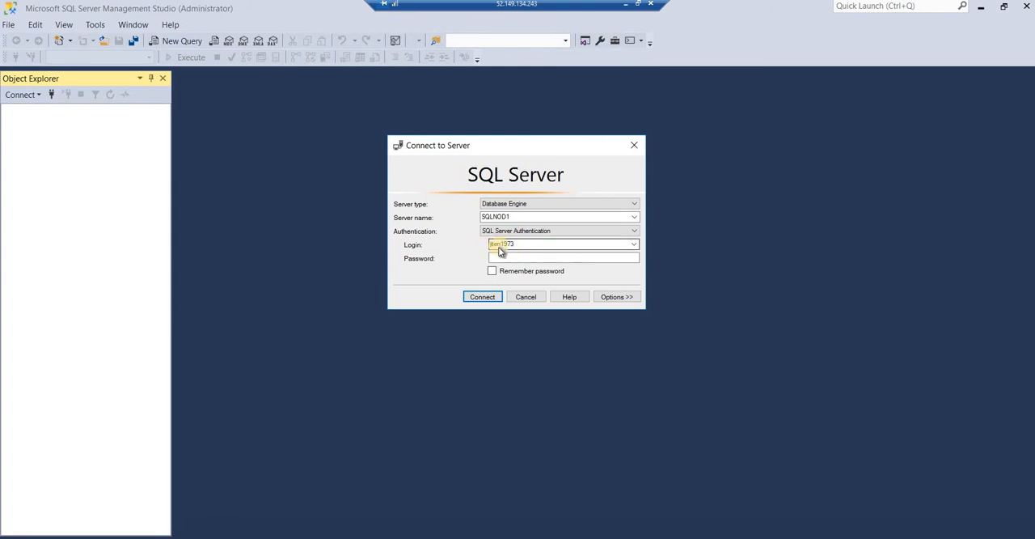
left_click(506, 258)
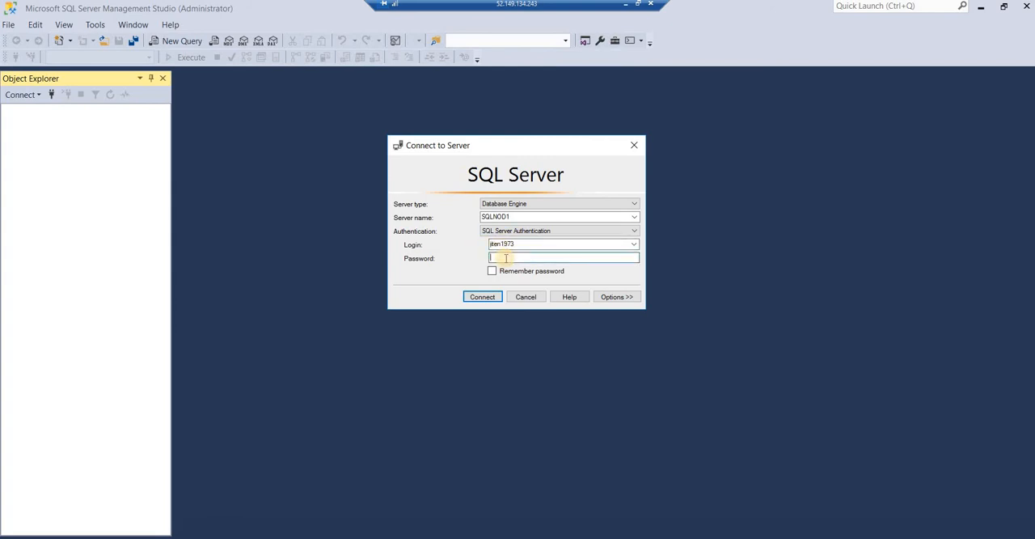
key("Caps_Lock")
type("****")
left_click(480, 297)
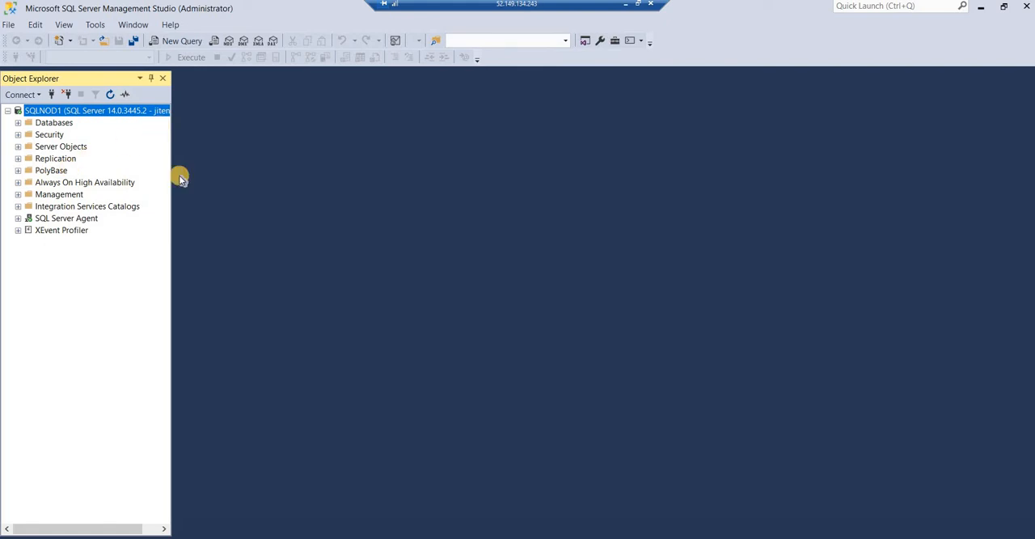
- Start a new Windows-authenticated login on SQLNOD1 and set its account search location to Entire Directory
left_click(18, 134)
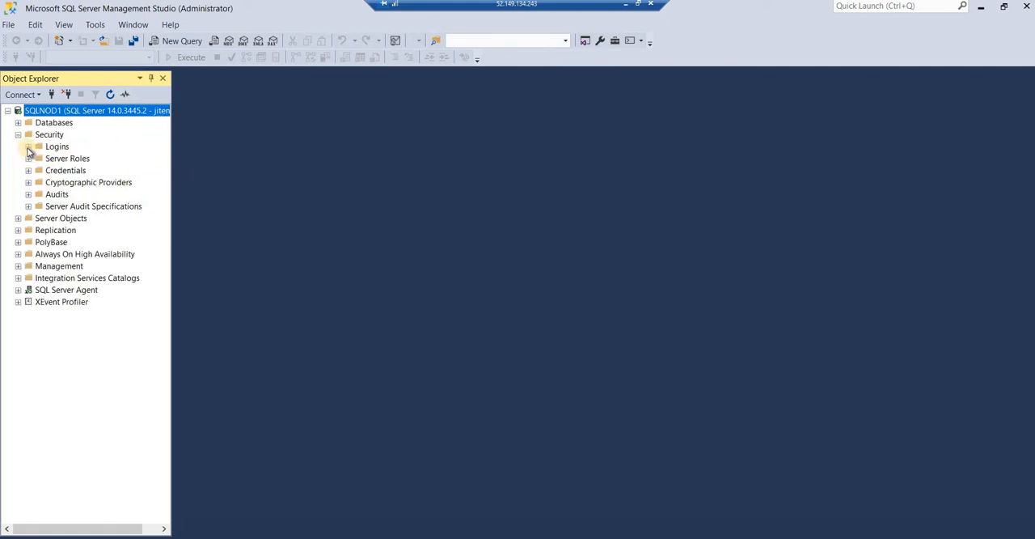
left_click(28, 149)
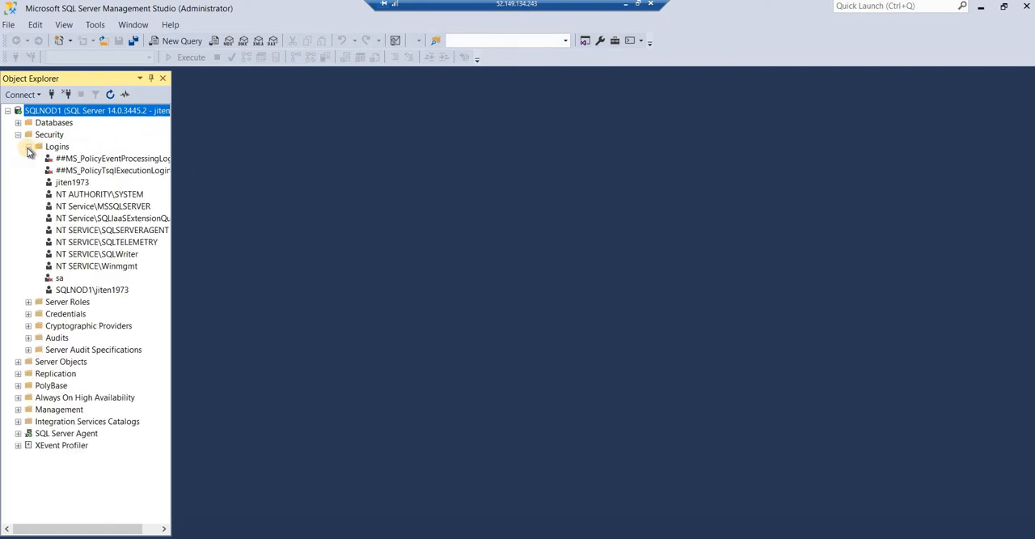
right_click(68, 146)
left_click(107, 153)
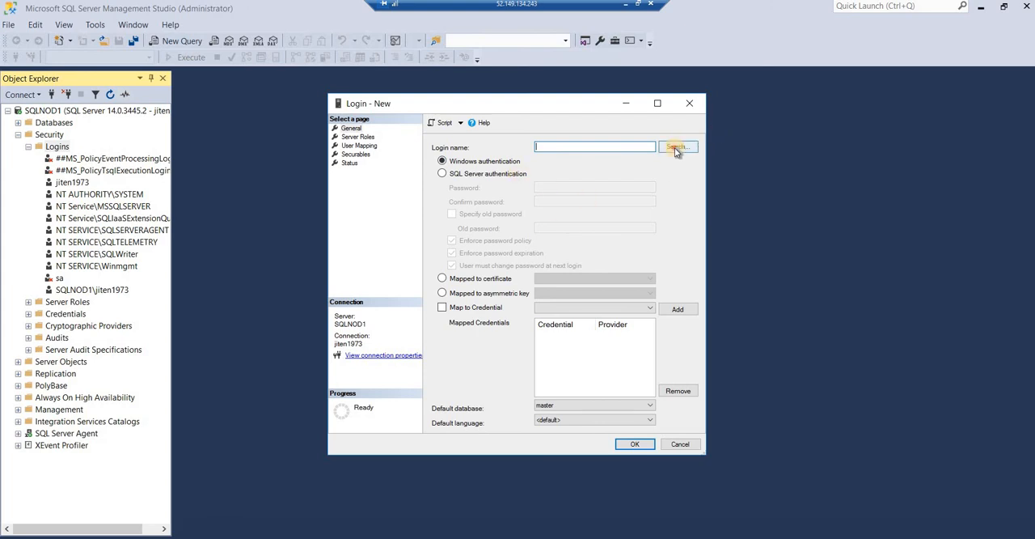
left_click(677, 151)
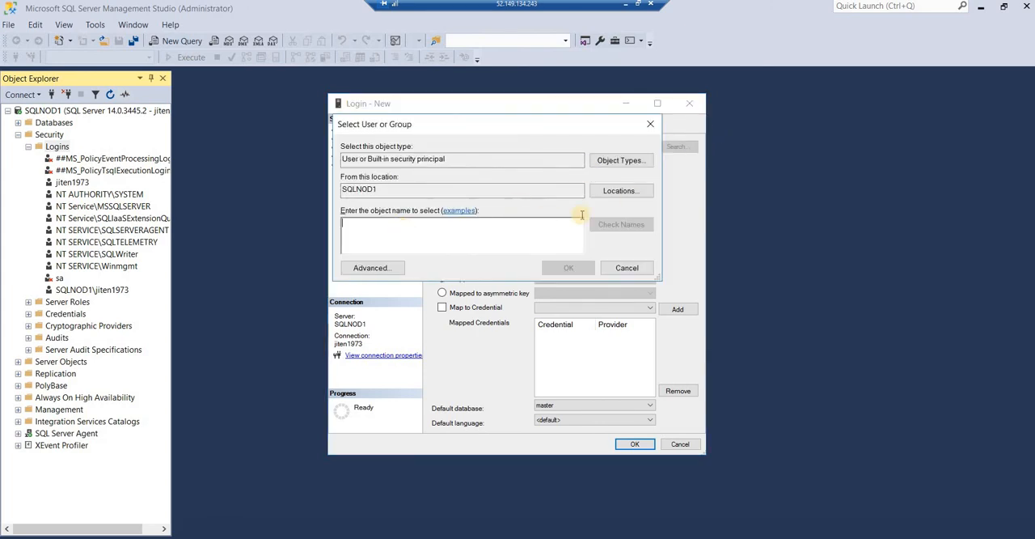
left_click(630, 194)
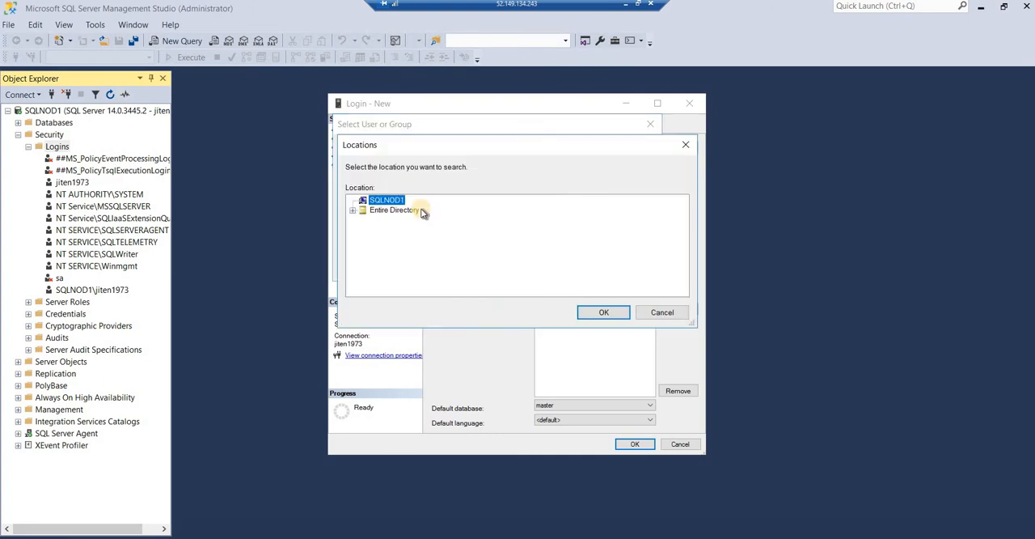
left_click(360, 211)
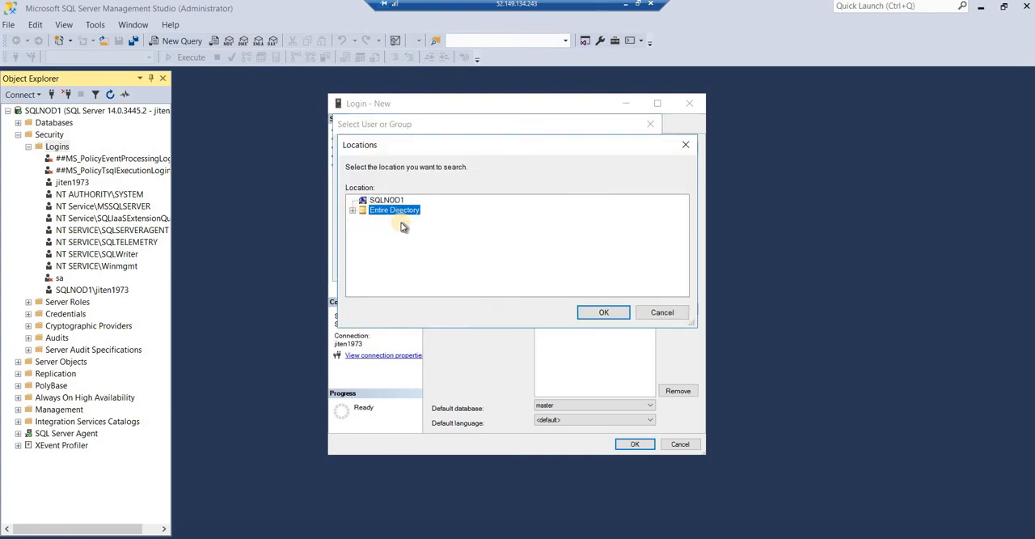
left_click(603, 311)
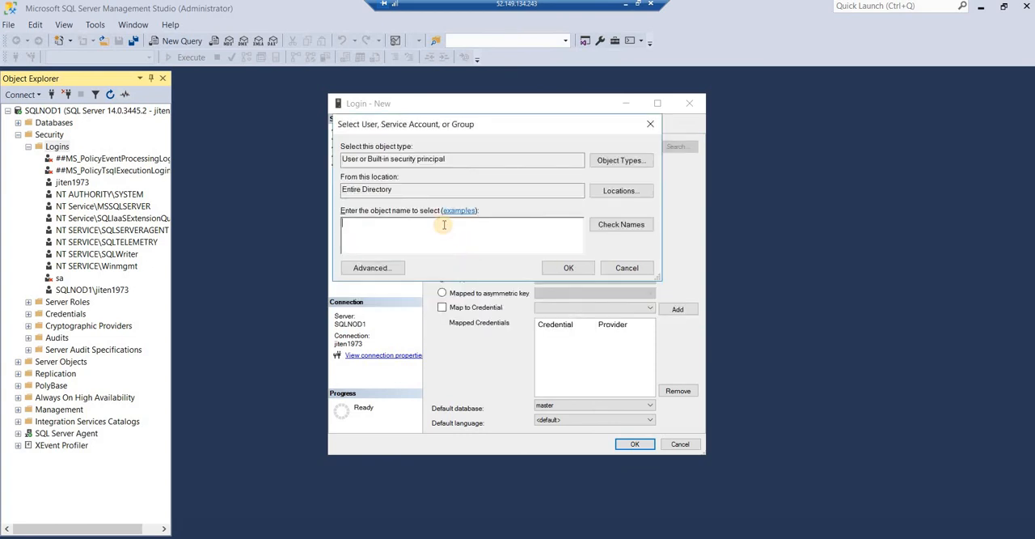
- Look up the directory account adadmin and create the SQL Server login for it
left_click(444, 225)
type("adadmin")
left_click(621, 224)
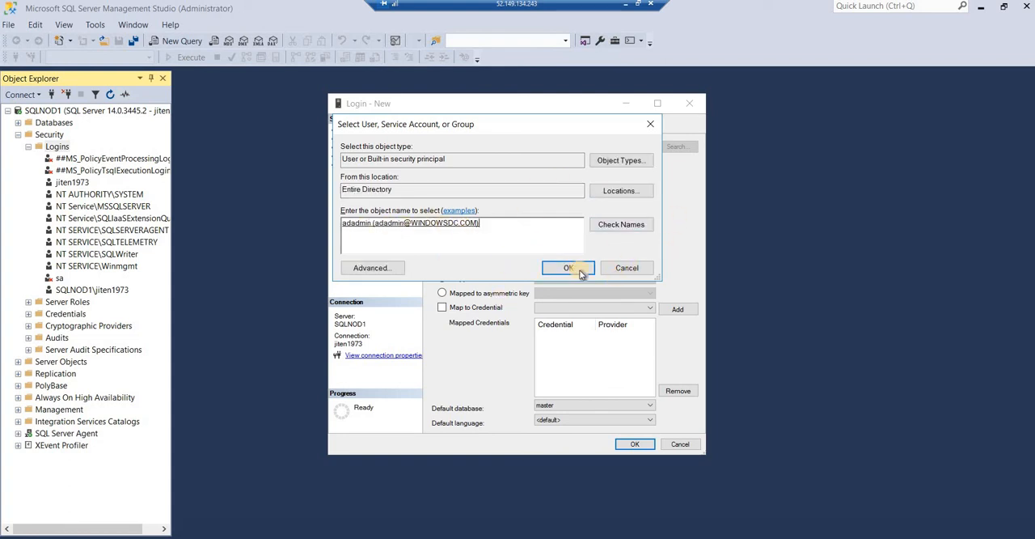
left_click(579, 272)
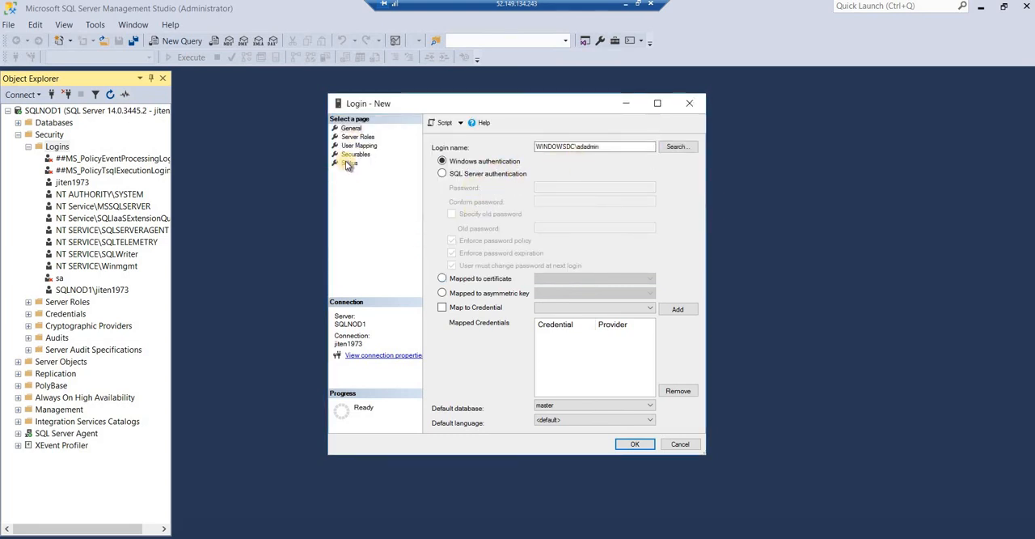
left_click(629, 446)
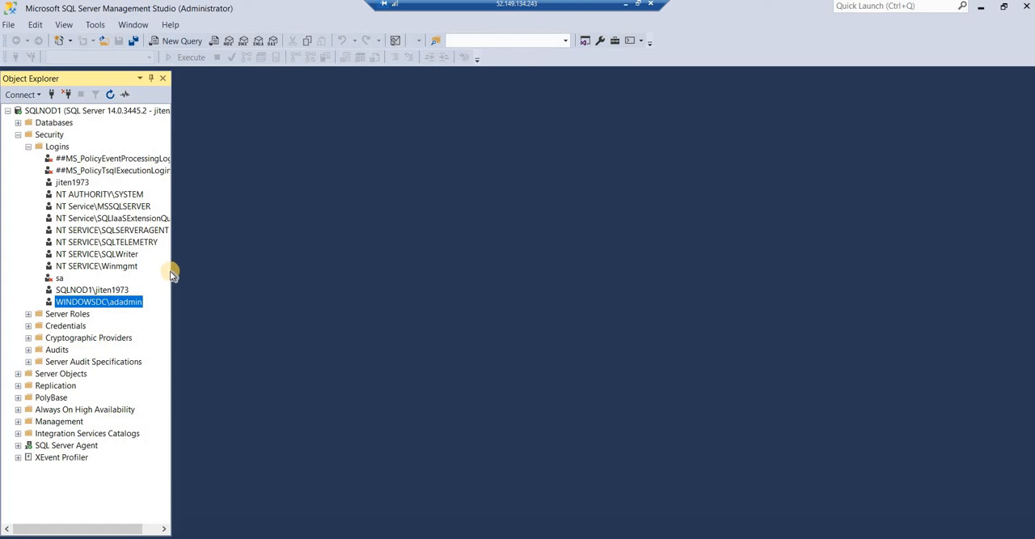
- Start another new Windows-authenticated login and check the VM administrator's user name against the local SQLNOD1 accounts
left_click_drag(174, 271, 206, 260)
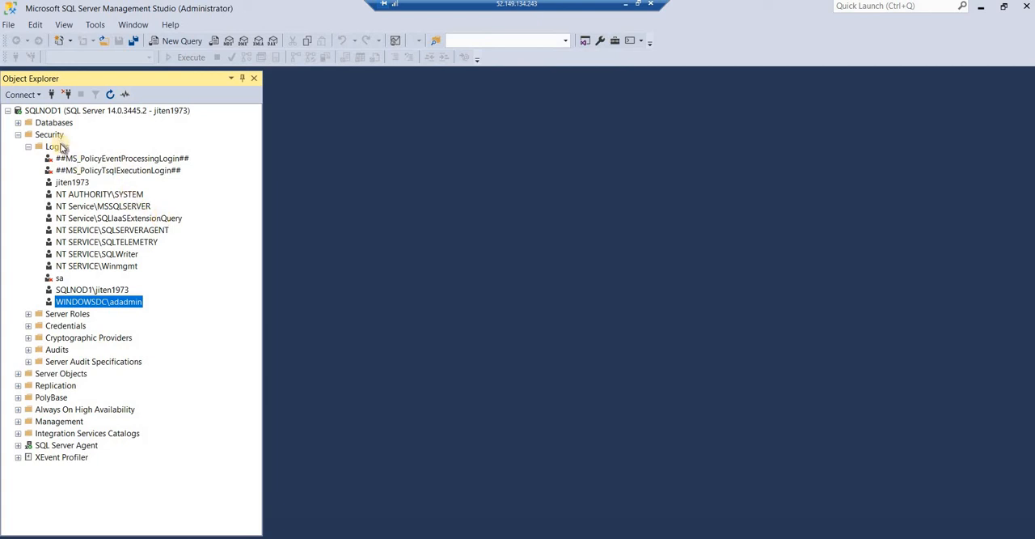
right_click(59, 149)
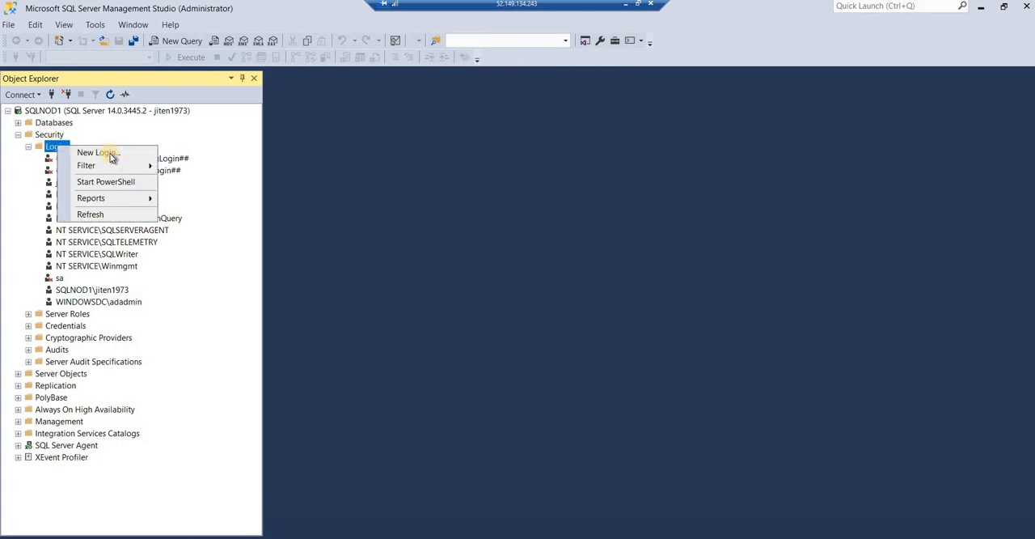
left_click(110, 154)
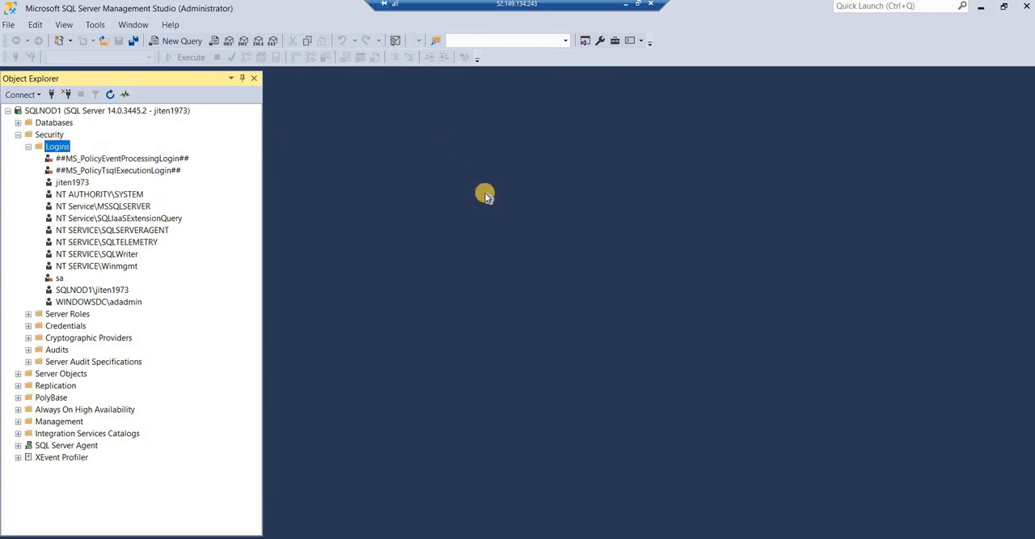
left_click(676, 147)
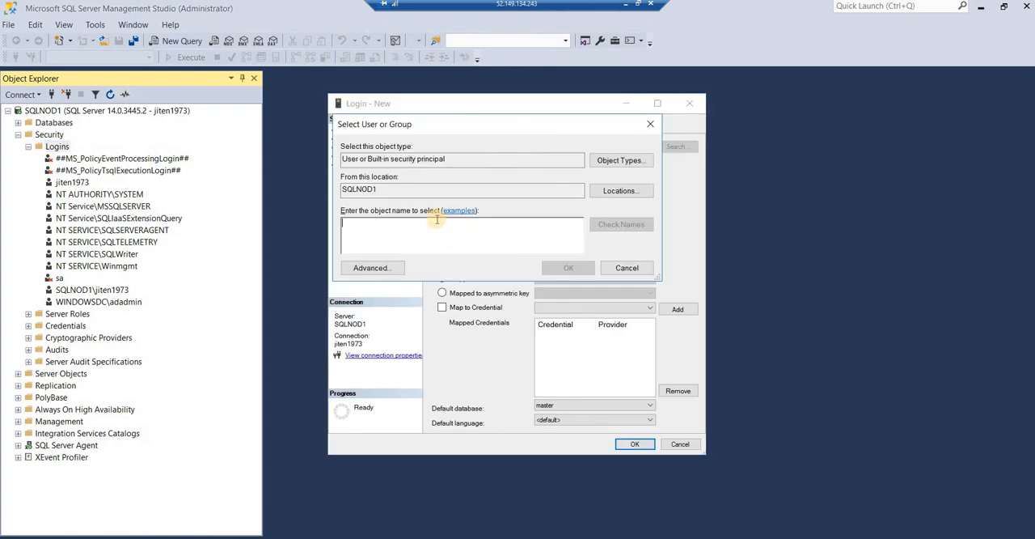
type("jiten")
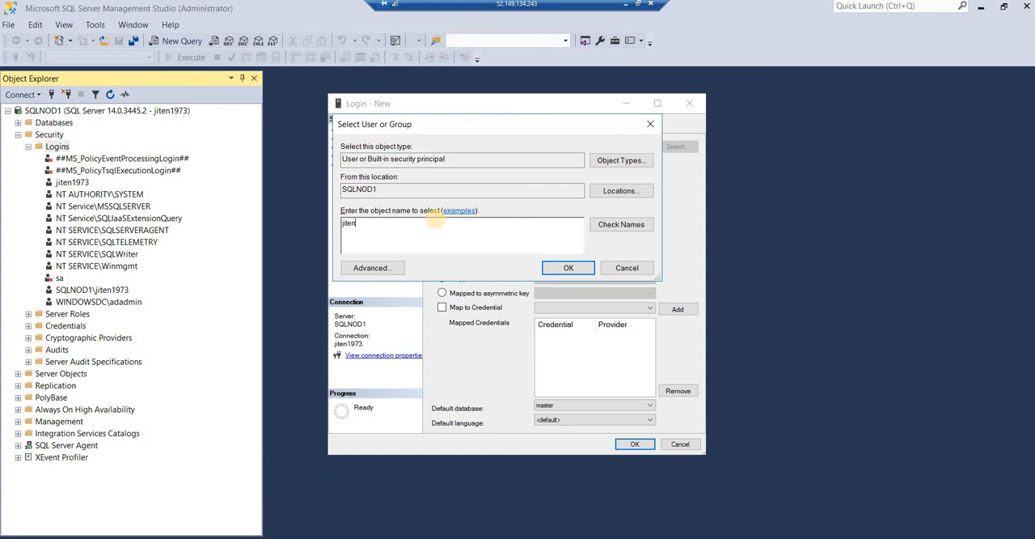
type("1973")
left_click(632, 224)
- Look up the same user name in Entire Directory instead and create the login for its WINDOWSDC domain account
left_click(619, 194)
left_click(394, 209)
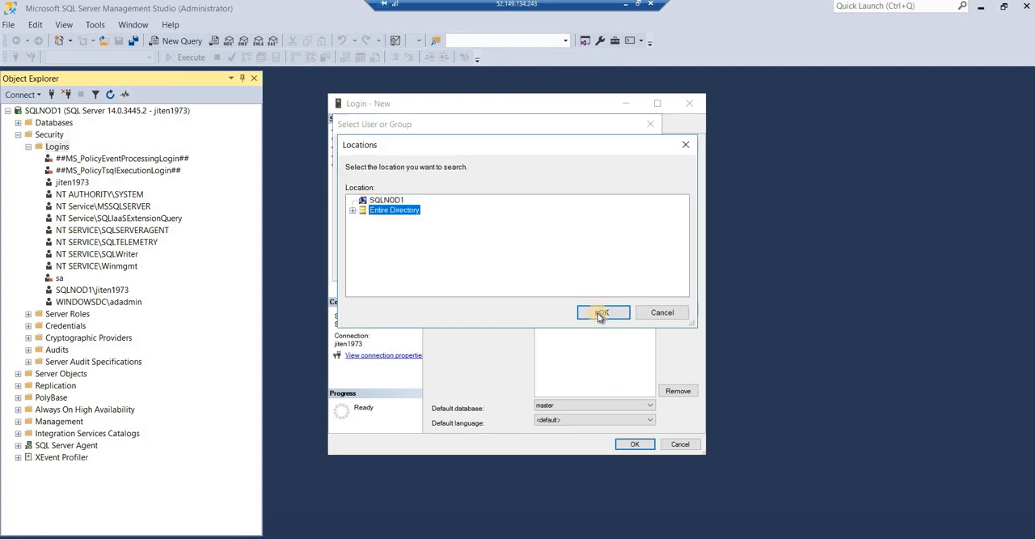
left_click(599, 314)
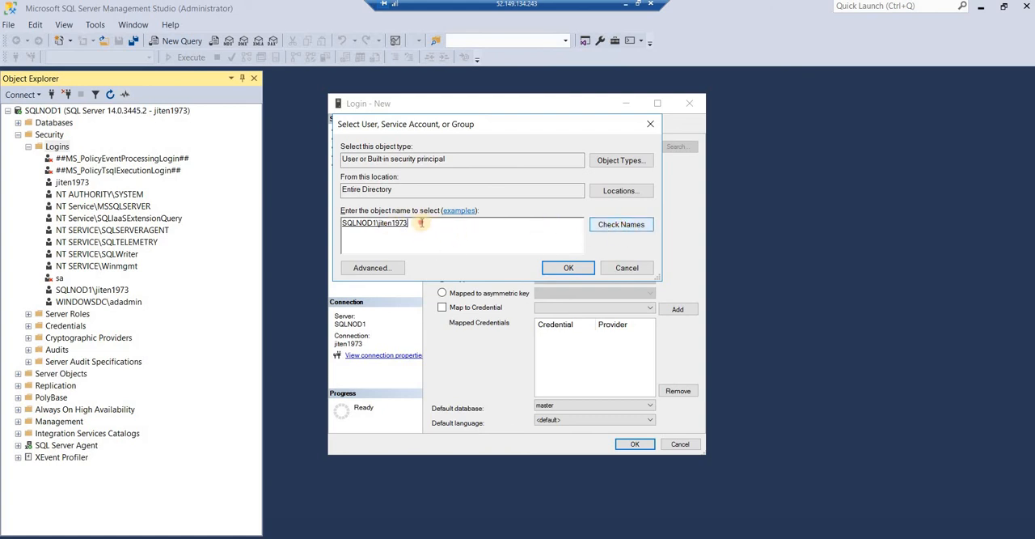
left_click_drag(420, 224, 184, 218)
key("BackSpace")
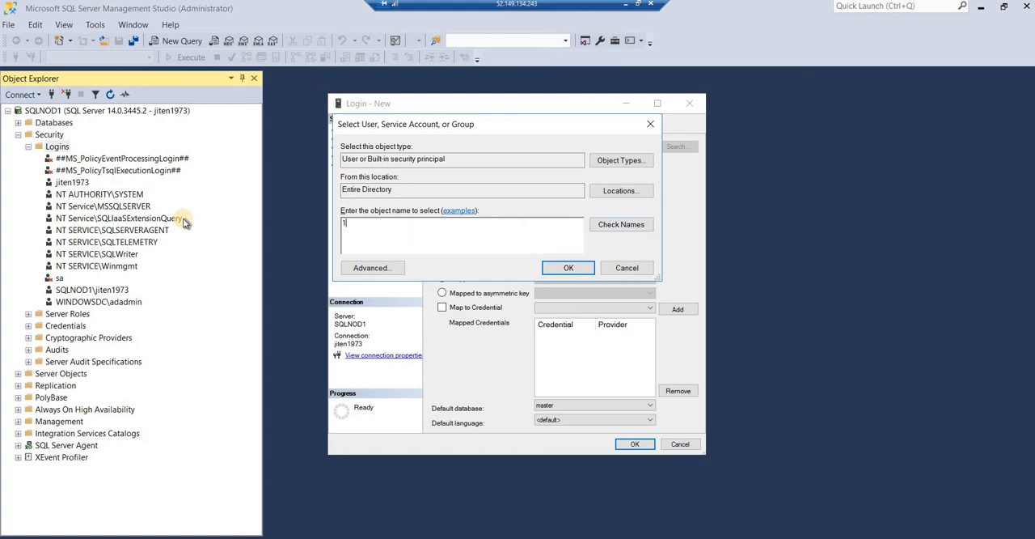
type("jiten1973")
left_click(621, 225)
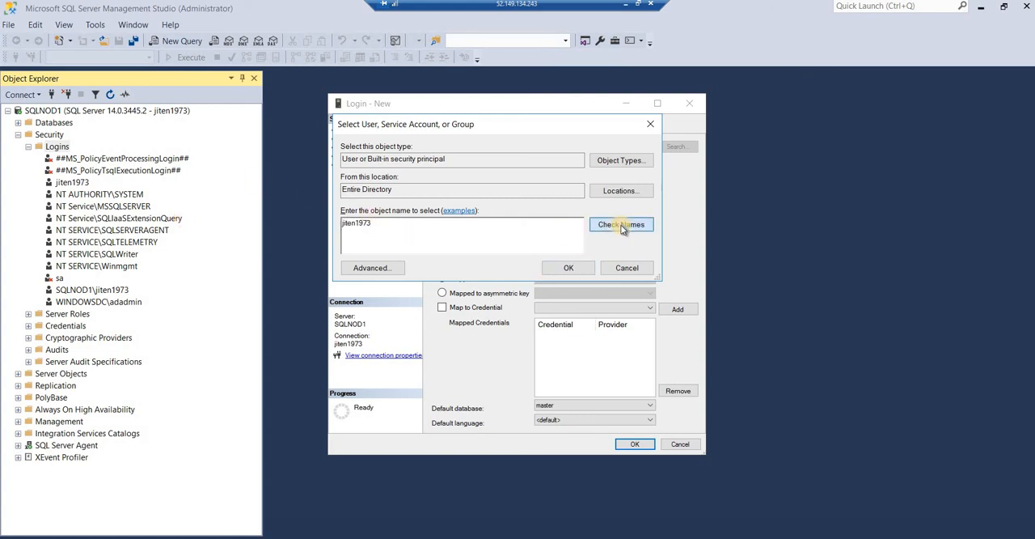
left_click(364, 227)
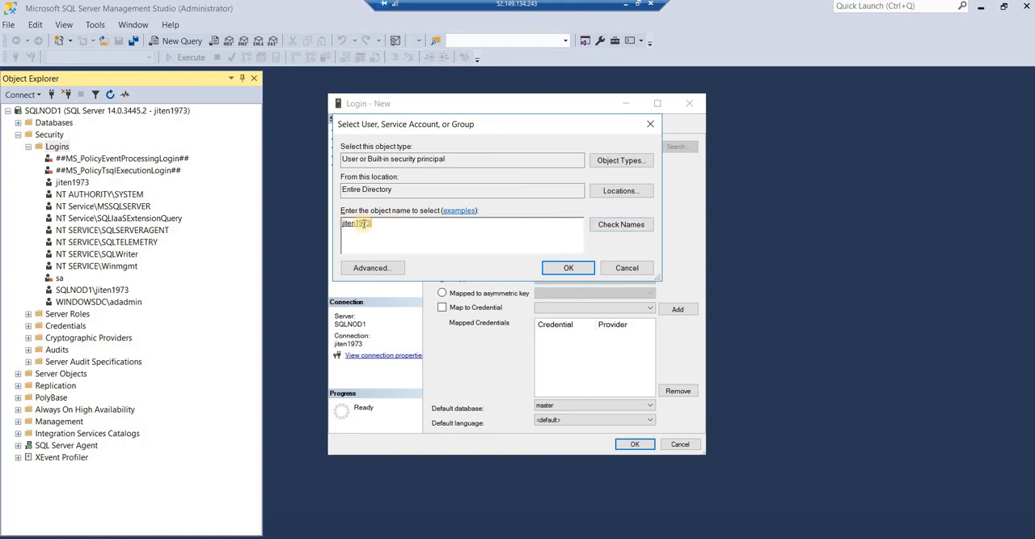
left_click(553, 268)
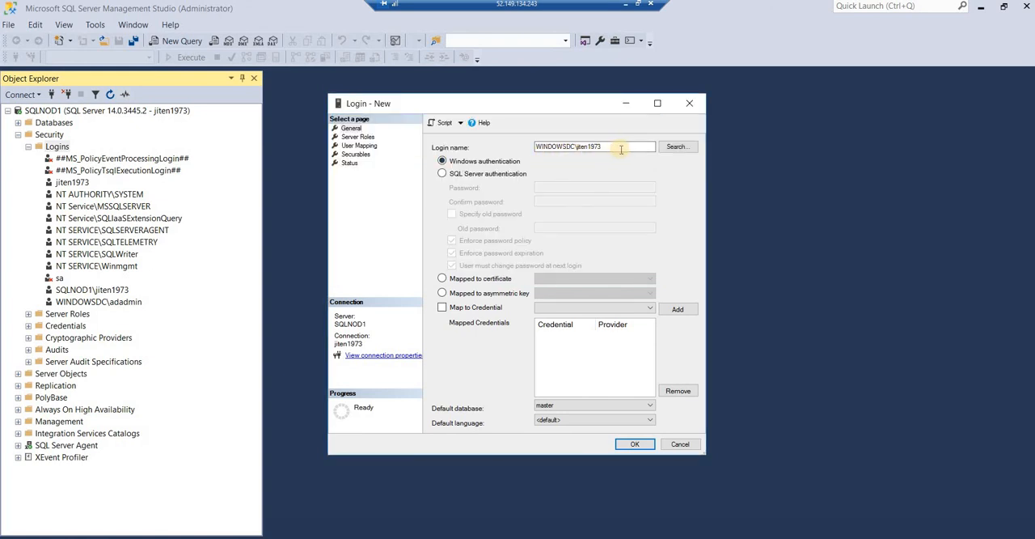
left_click(636, 445)
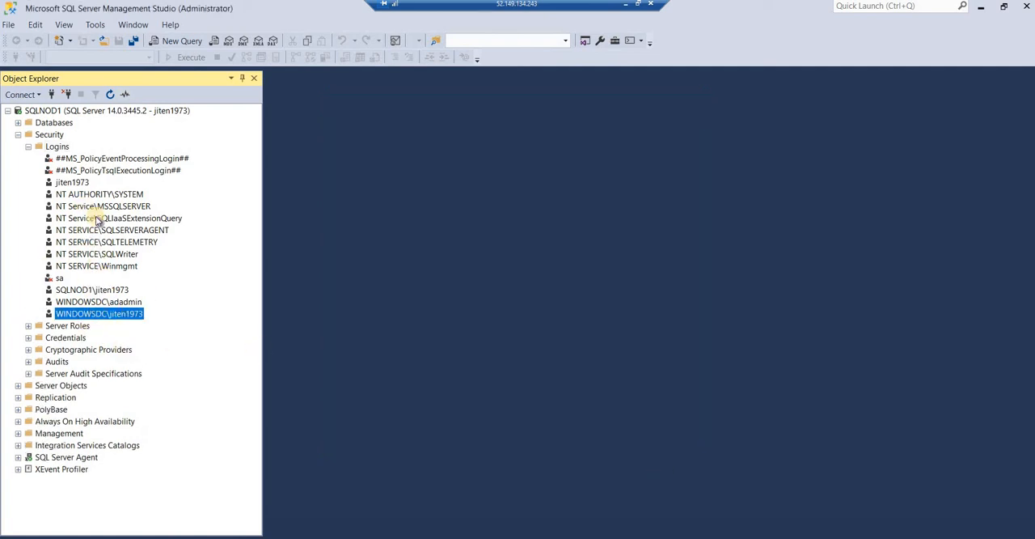
key("Up")
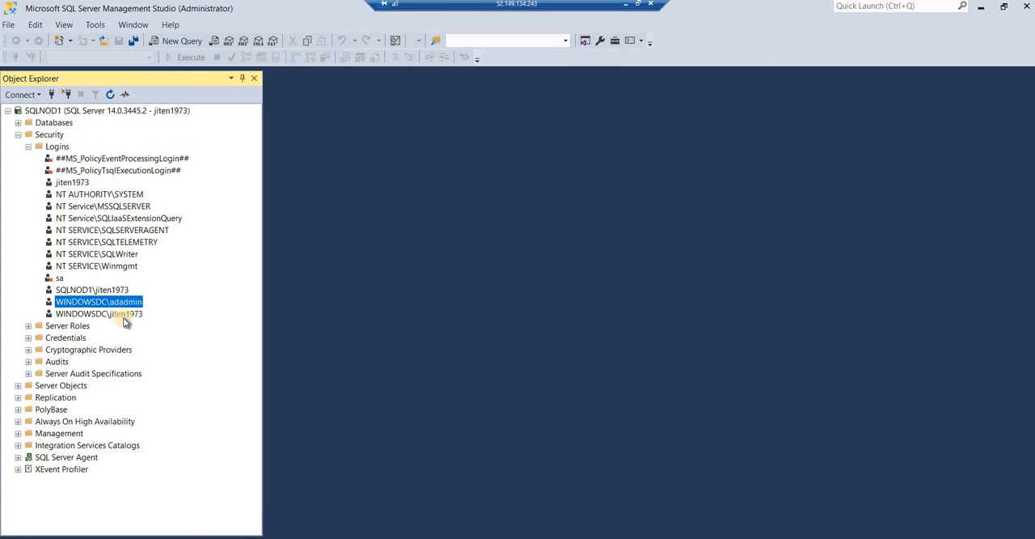
left_click(129, 321)
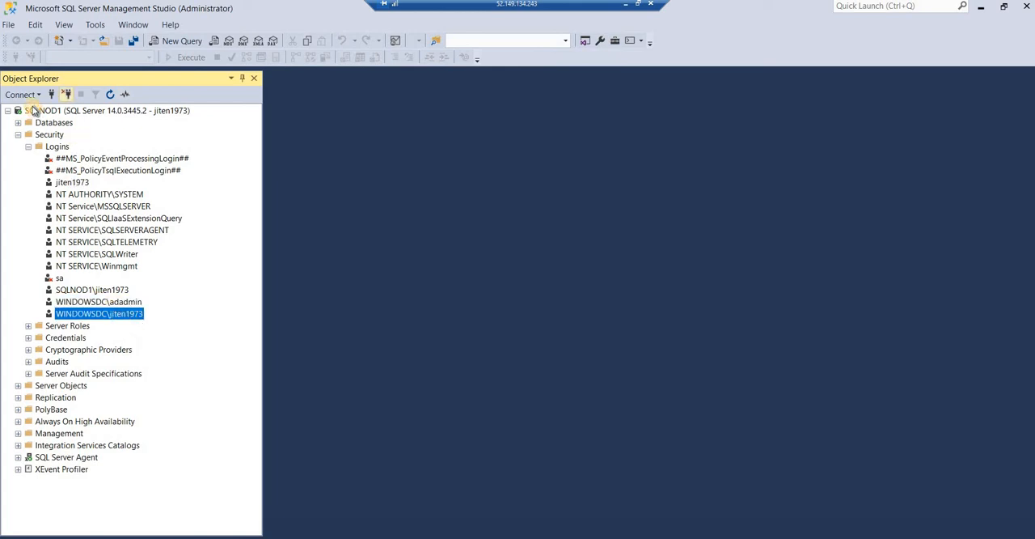
- Disconnect from SQLNOD1 and reconnect to its database engine with Windows Authentication
left_click(67, 93)
left_click(50, 96)
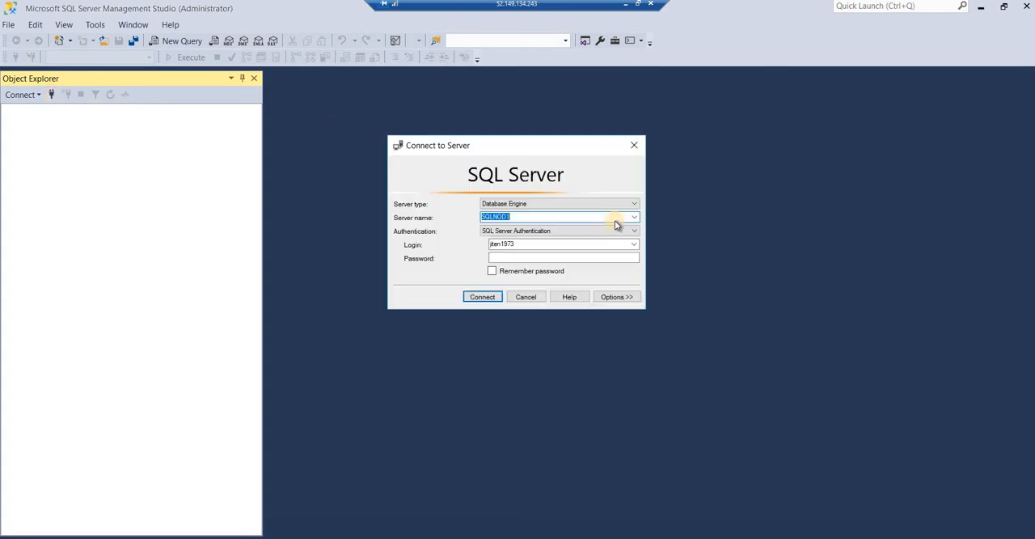
left_click(635, 217)
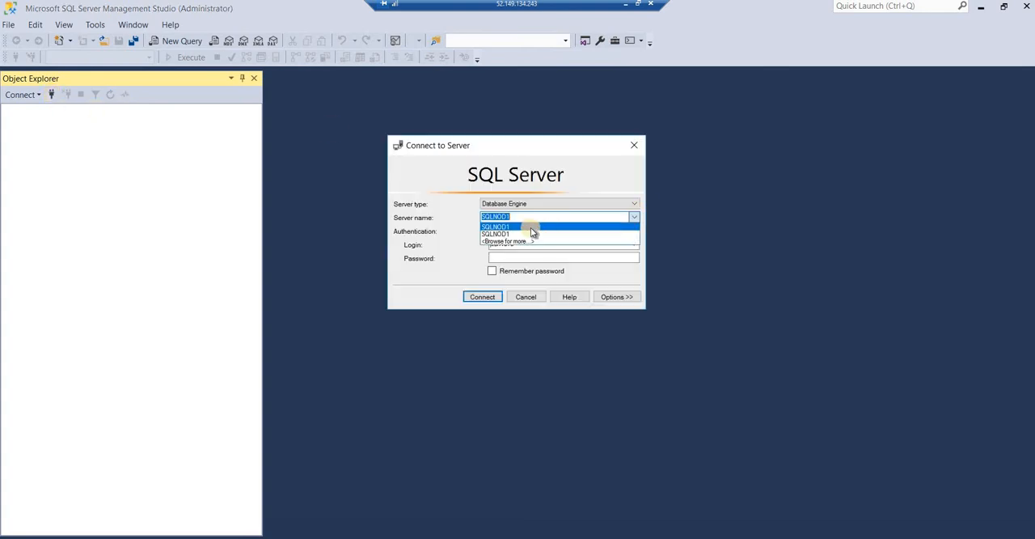
left_click(513, 232)
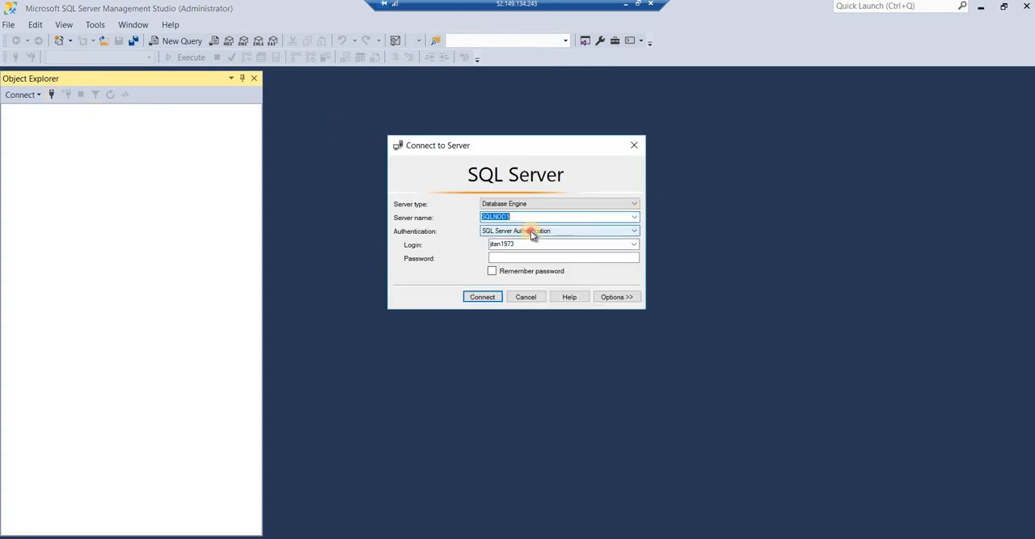
left_click(519, 232)
left_click(552, 243)
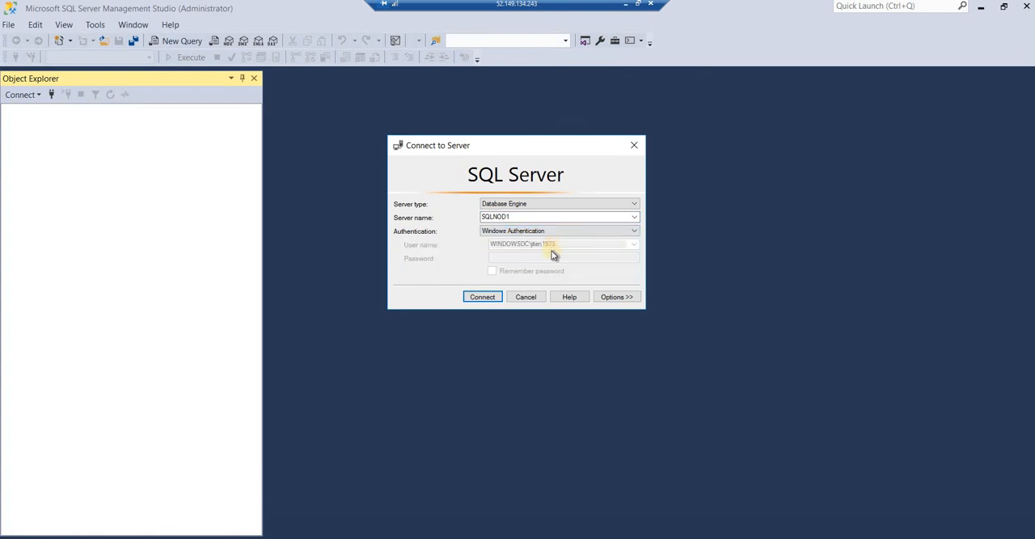
left_click(482, 297)
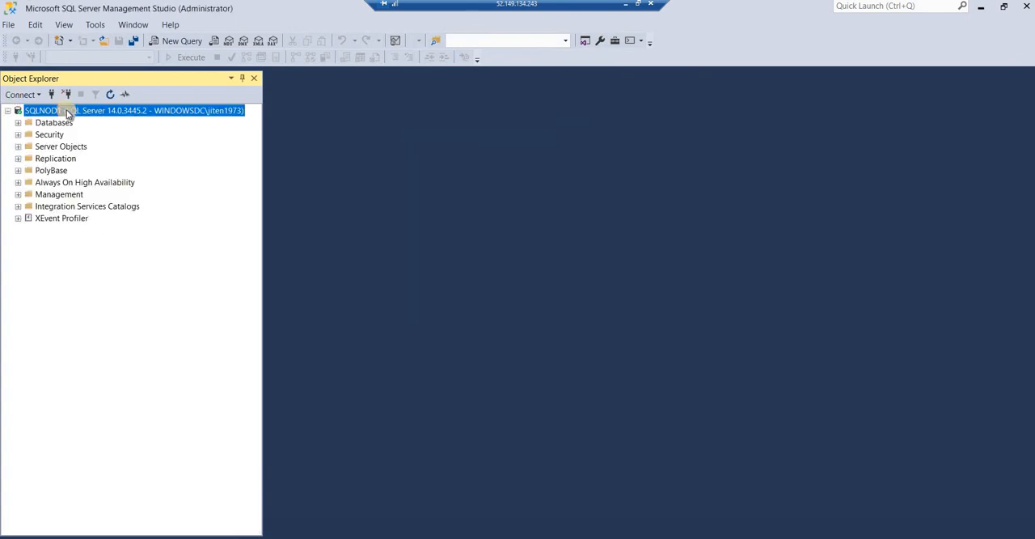